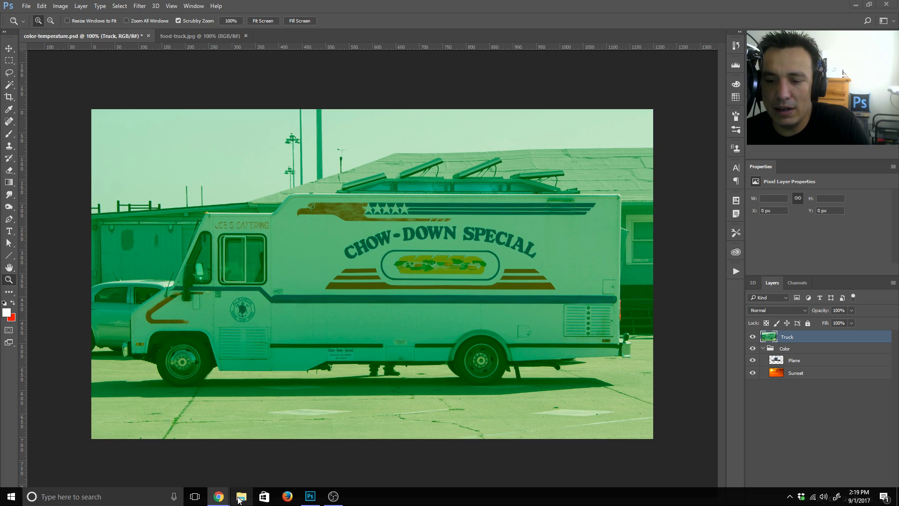
Step: Switch to Chrome and open the Photoshop Training Channel's playlist "Photoshop Content-Aware - All Tools Explained"
mouse_move(218, 495)
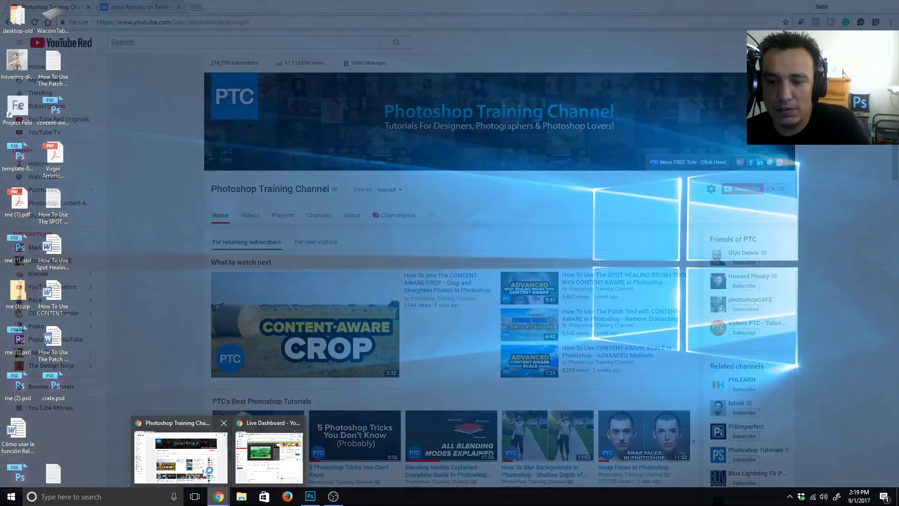
click(201, 457)
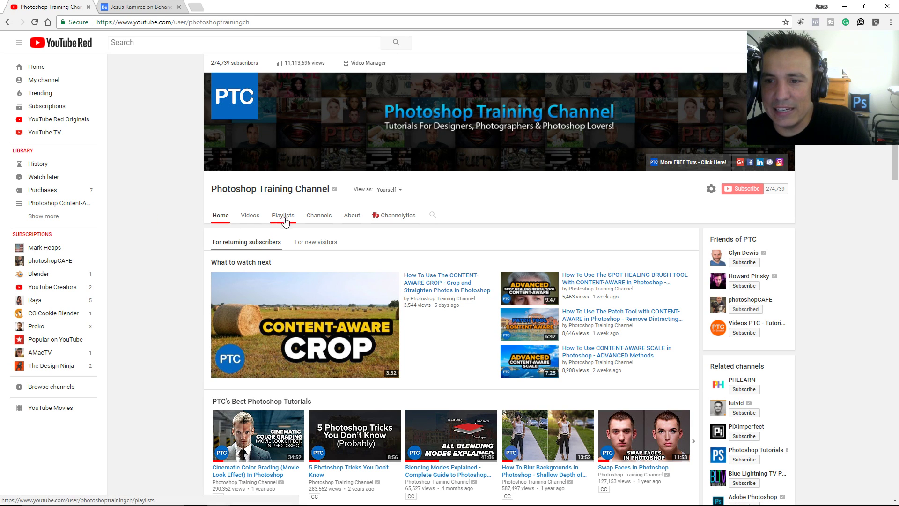
click(288, 221)
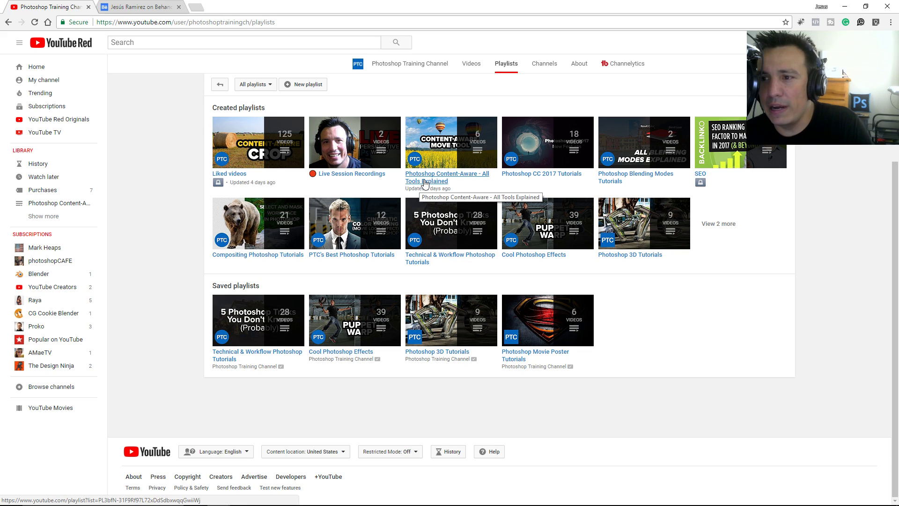
click(429, 183)
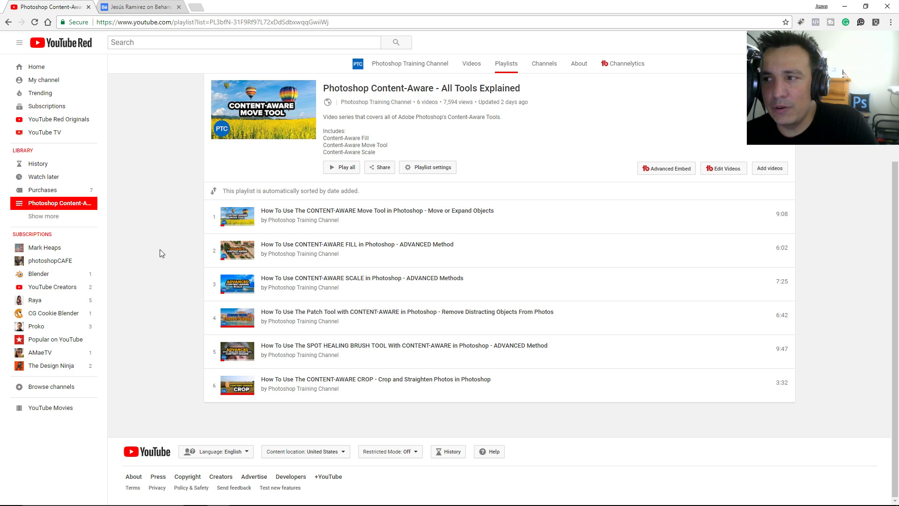
Step: Look through the projects on the Behance profile and bring the live chat window into view
click(129, 8)
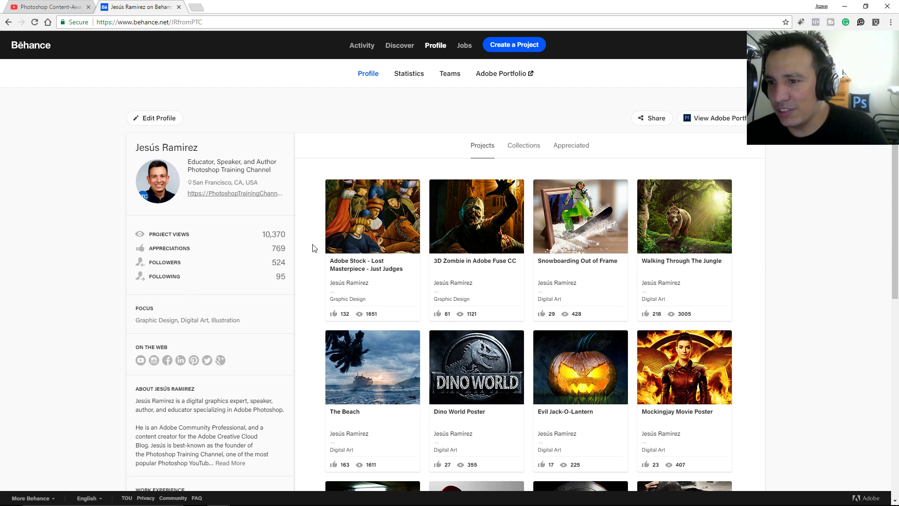
scroll(784, 288, down, 3)
scroll(780, 282, down, 1)
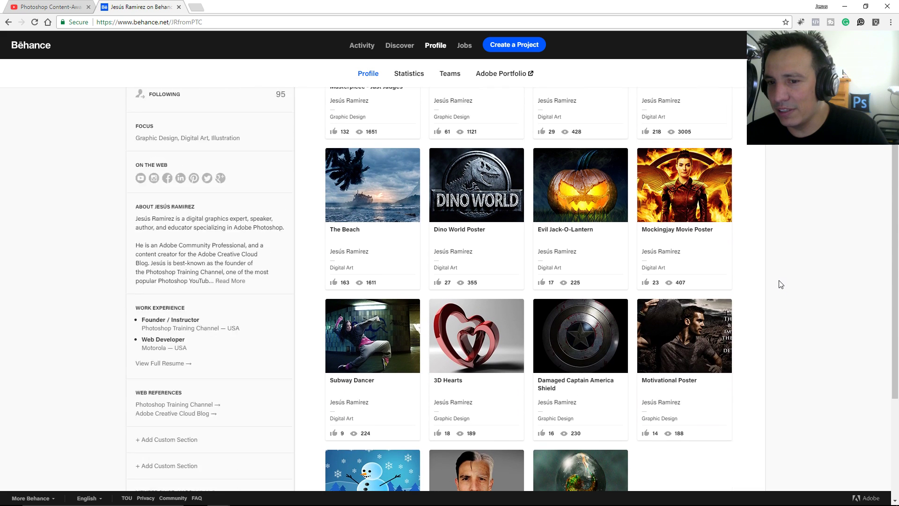
scroll(778, 281, up, 5)
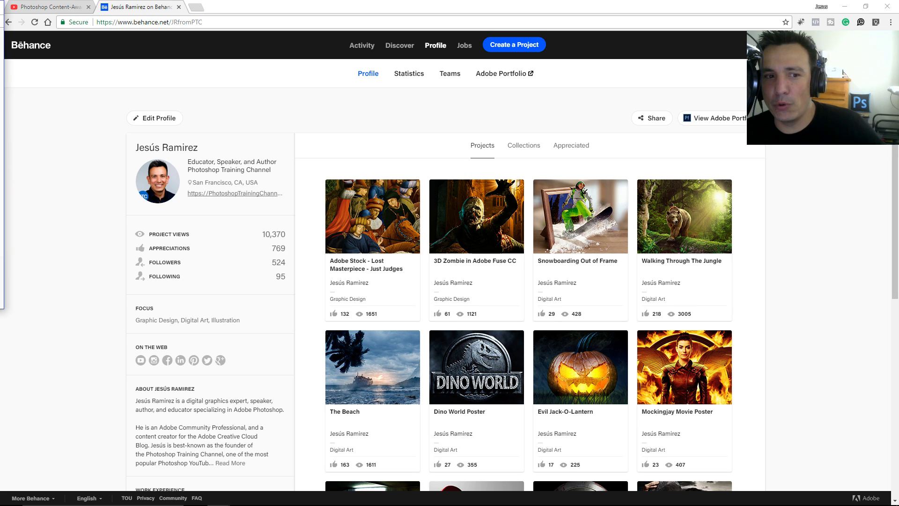
drag(0, 66, 722, 193)
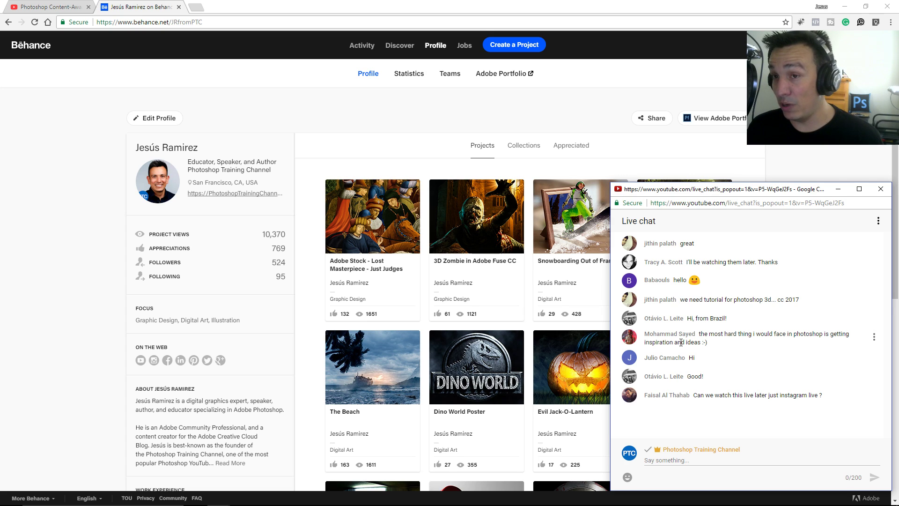
Step: Open facebook.com in place of the Behance profile
click(229, 22)
text(facebook.com)
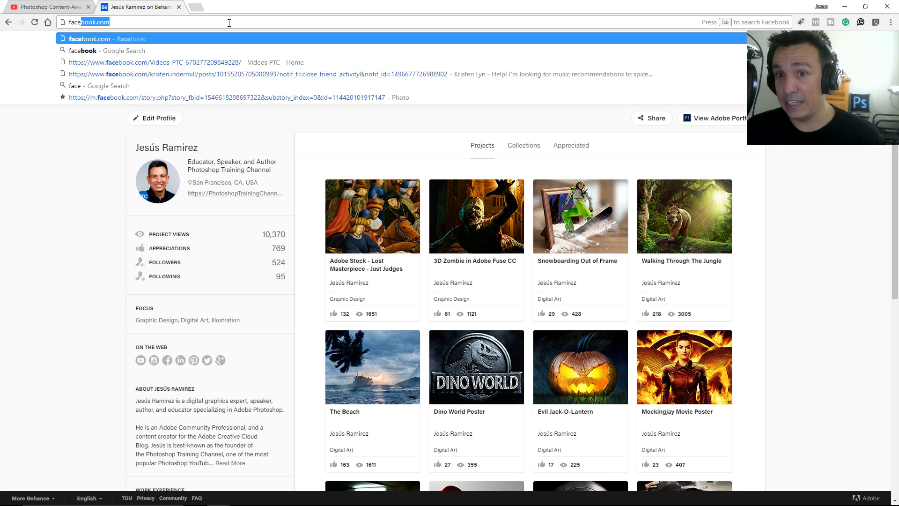
key(Return)
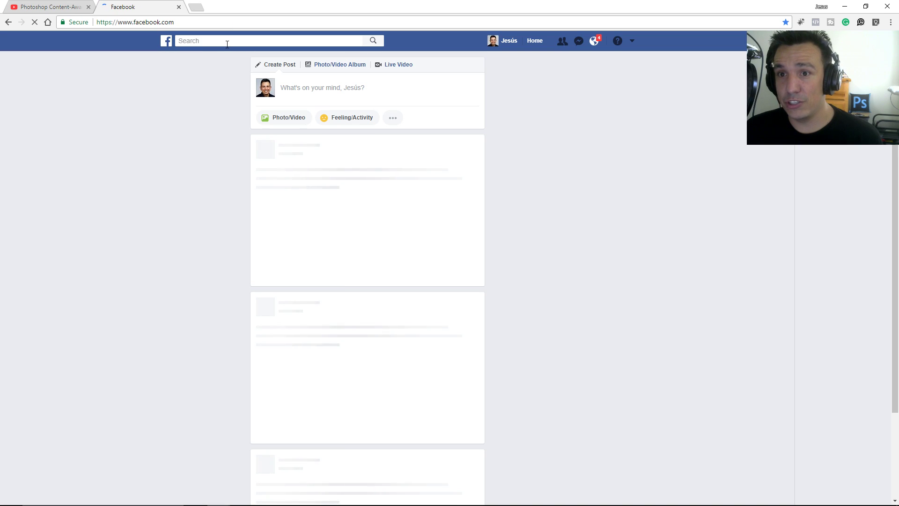
Step: Search Facebook for Adobe Latinoamerica and open its page
text(lati)
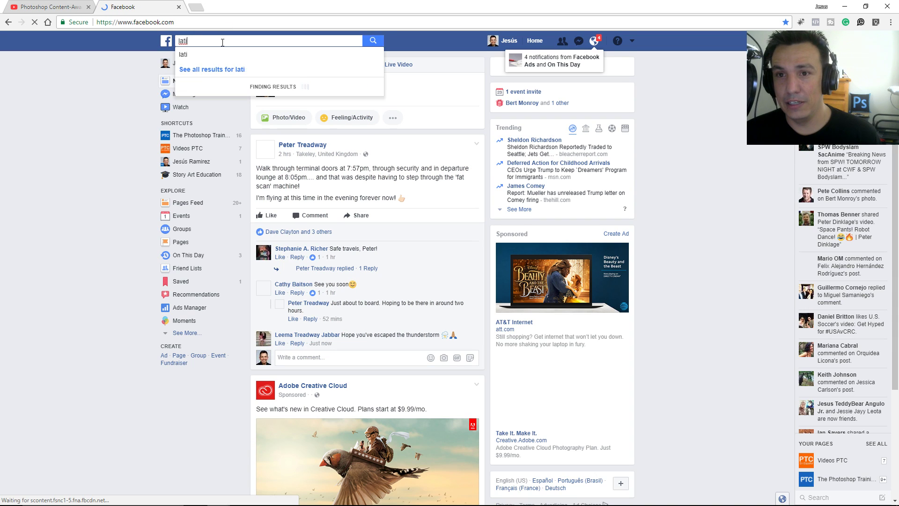
key(BackSpace)
key(BackSpace)
key(BackSpace)
text(ad)
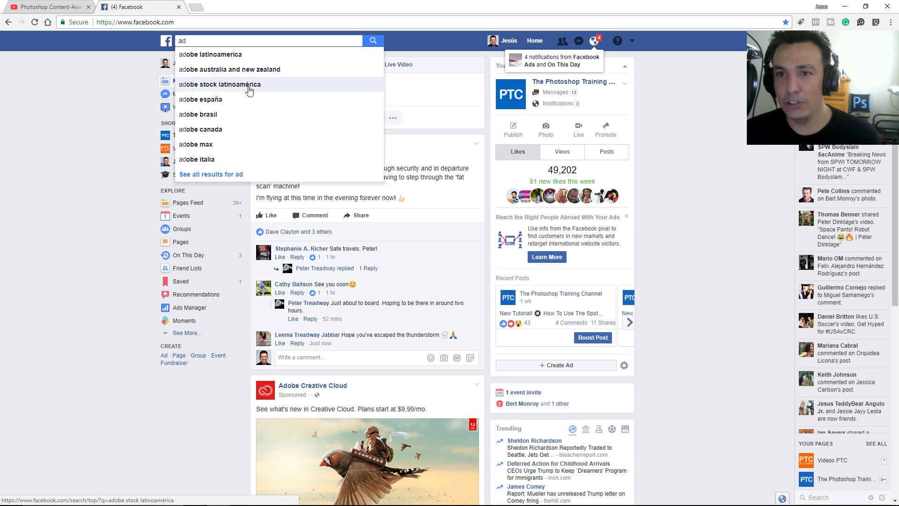
click(232, 55)
click(329, 113)
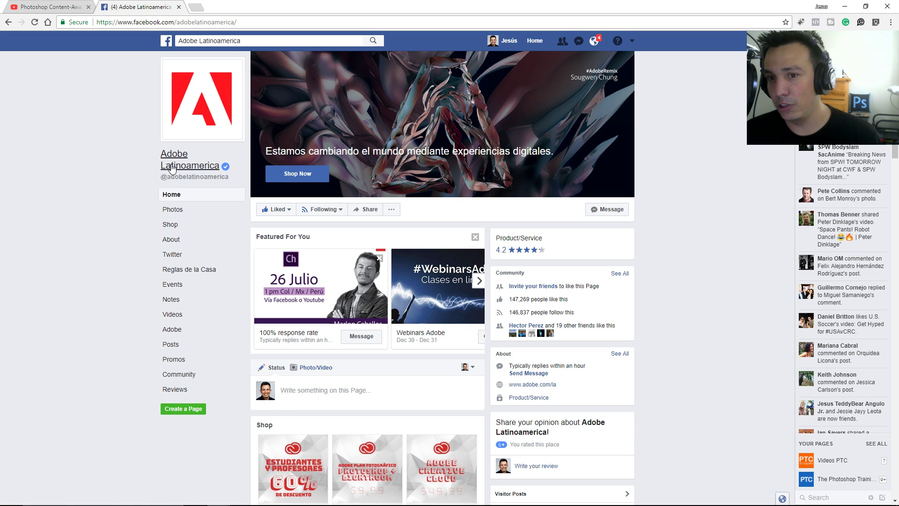
Step: Examine the posts on the Adobe Latinoamerica page for the #WebinarsAdobe 2017 class recordings
scroll(126, 195, down, 20)
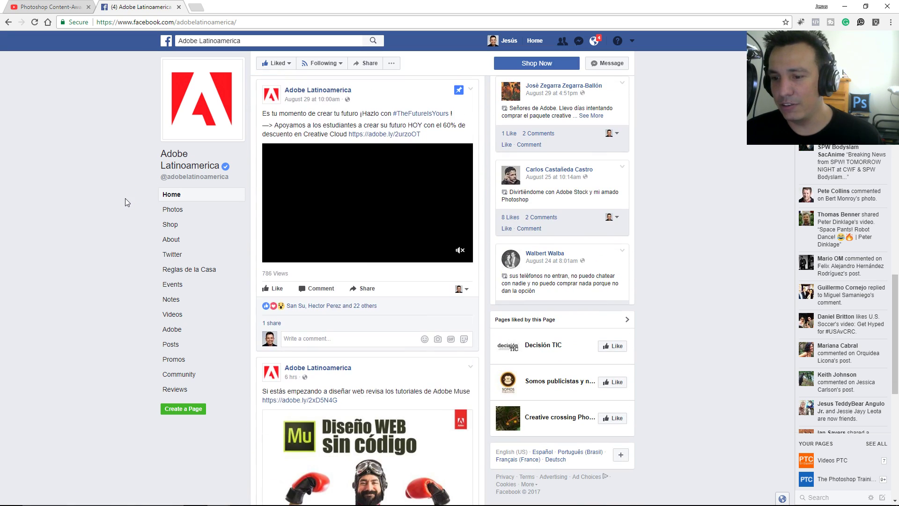
scroll(124, 199, down, 15)
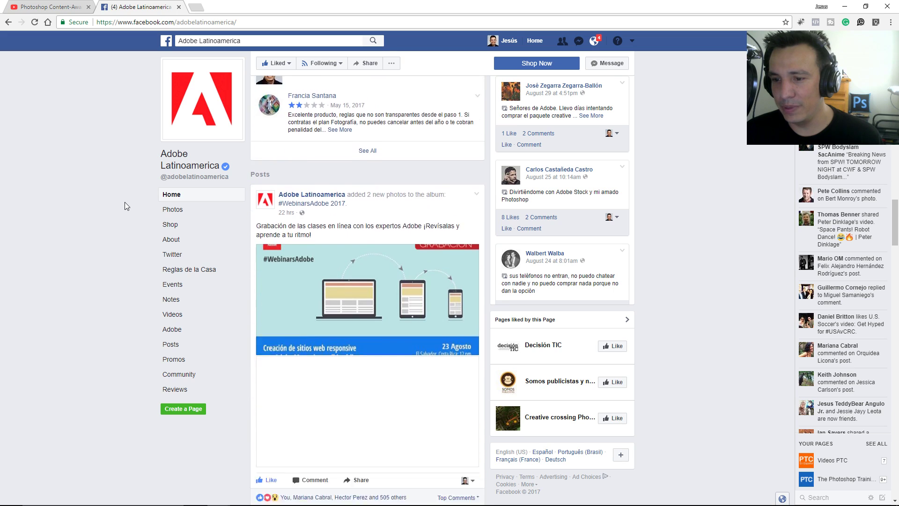
scroll(124, 203, up, 2)
scroll(125, 202, down, 7)
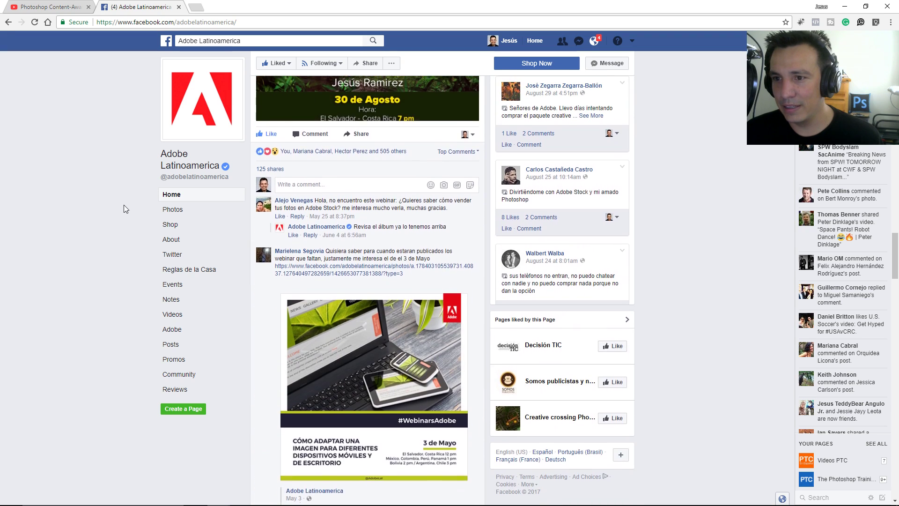
scroll(127, 206, up, 6)
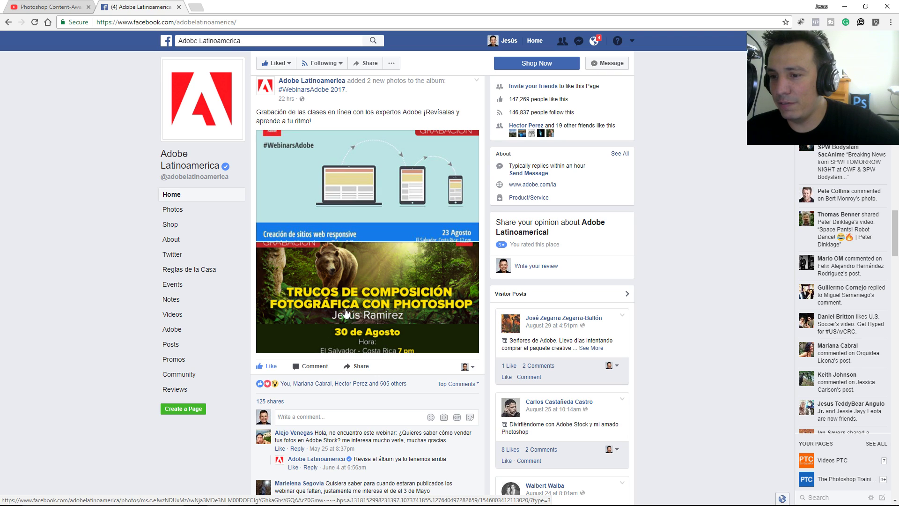
scroll(370, 328, up, 3)
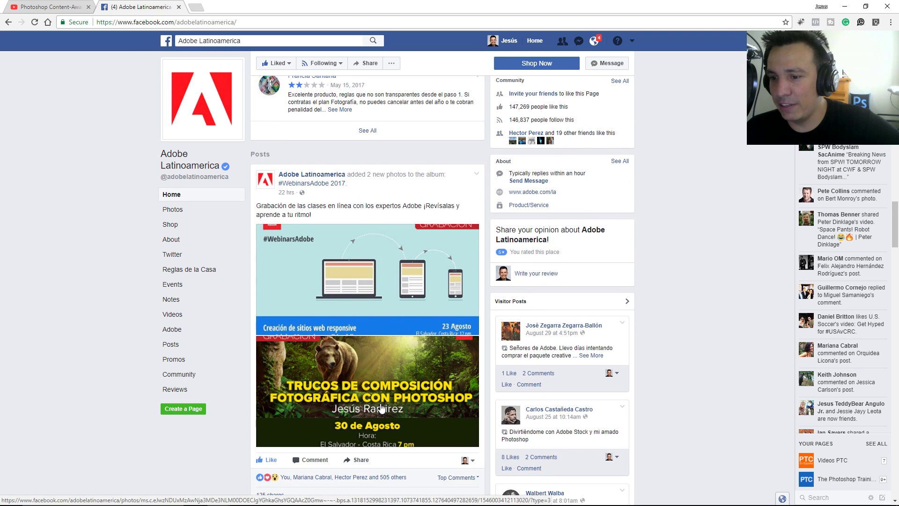
scroll(108, 265, up, 12)
scroll(114, 276, up, 15)
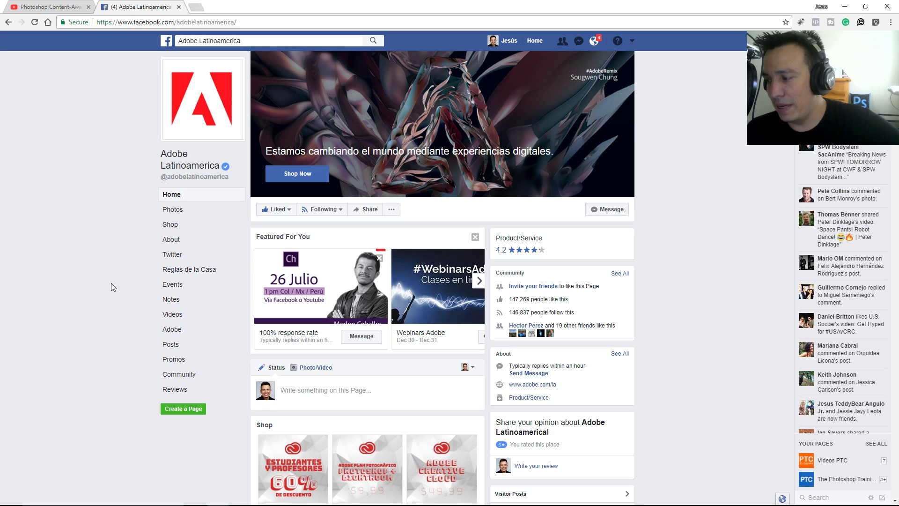
Step: Go to makeitapac.adobe.com and open the MAKE IT 2017 talks page
click(166, 26)
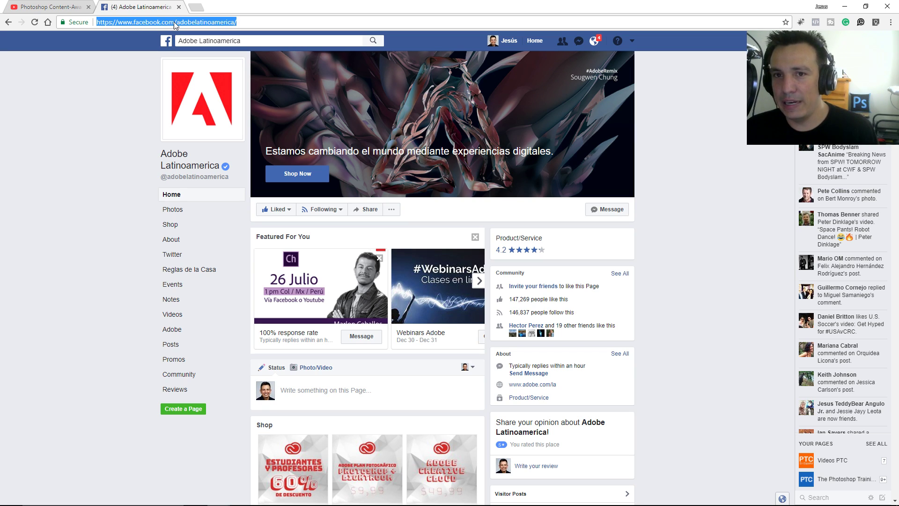
text(makeitapac.adobe.com)
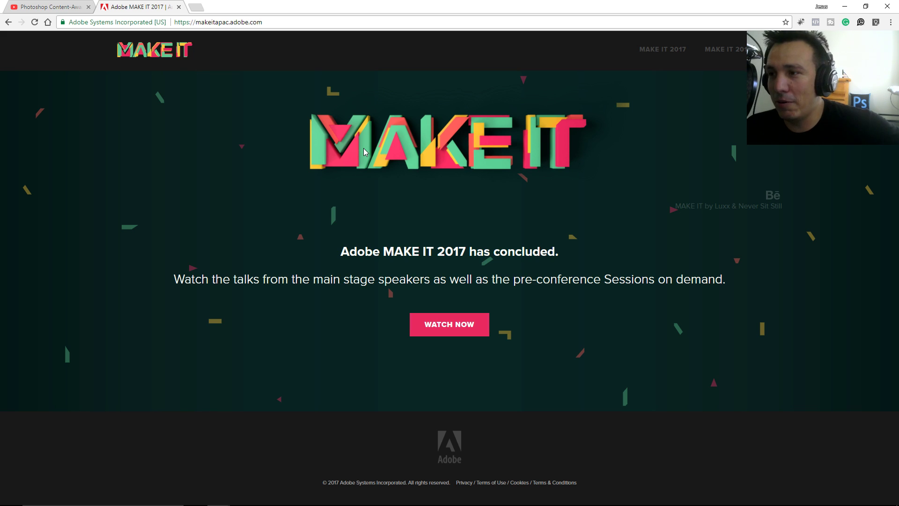
click(671, 53)
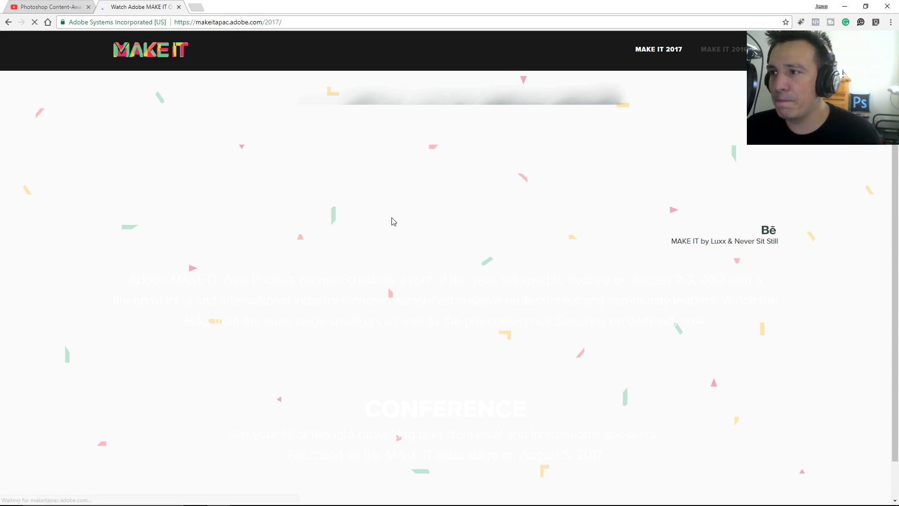
Step: Open the session "Supercharge Photoshop with The Creative Cloud Ecosystem" under Photography & Creative Imaging and pause its video
scroll(381, 202, down, 6)
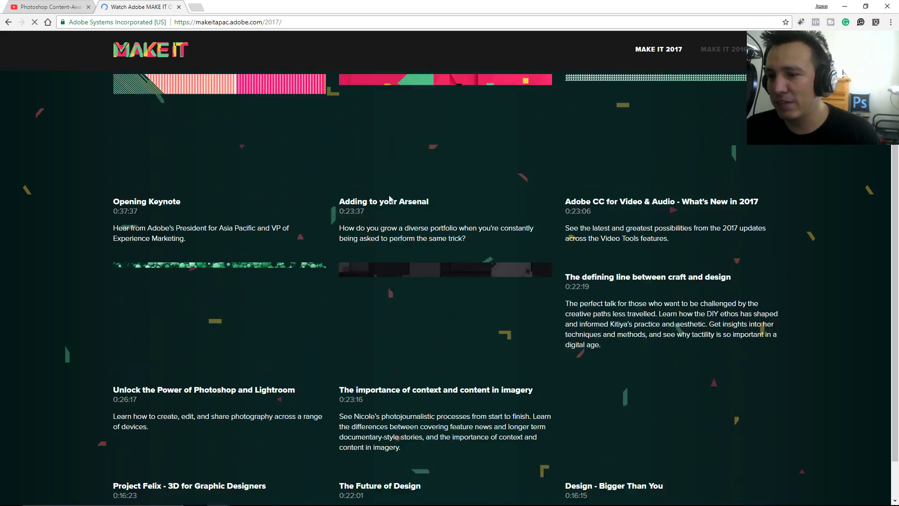
scroll(487, 257, down, 15)
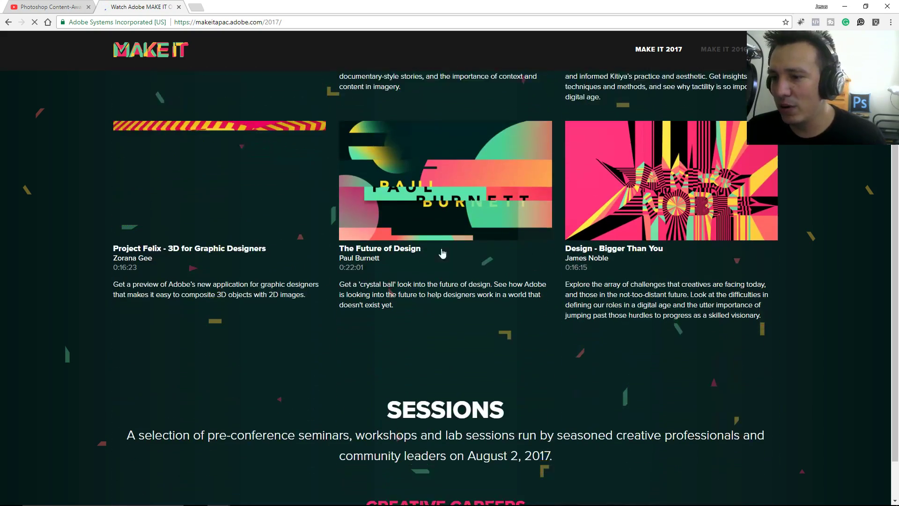
scroll(456, 281, down, 18)
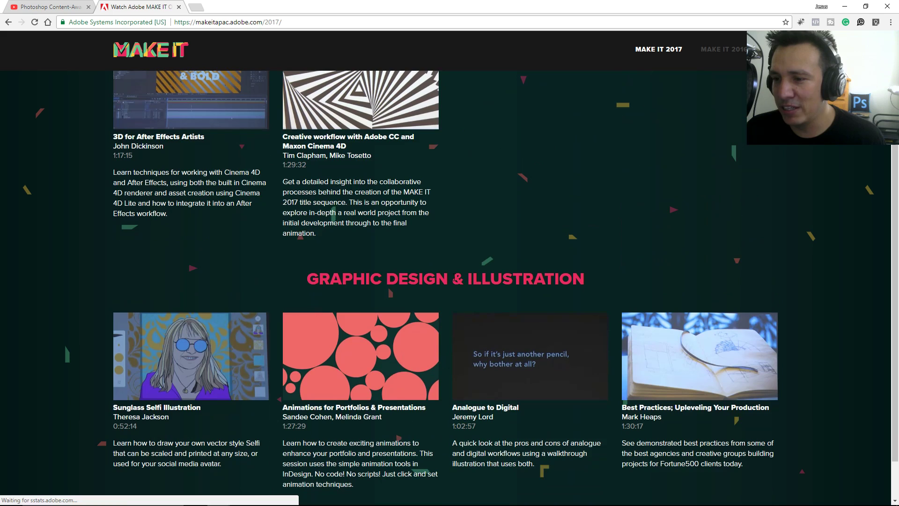
scroll(454, 279, down, 7)
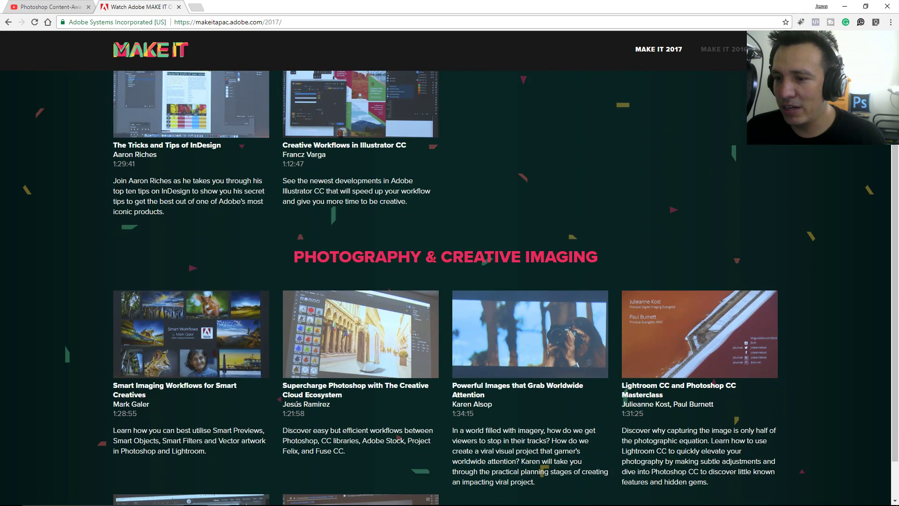
drag(358, 468, 283, 388)
click(284, 388)
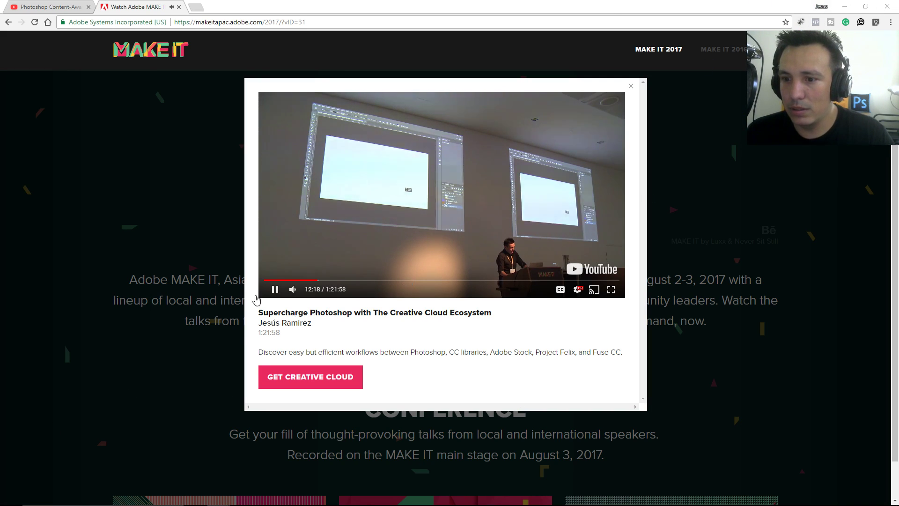
click(274, 291)
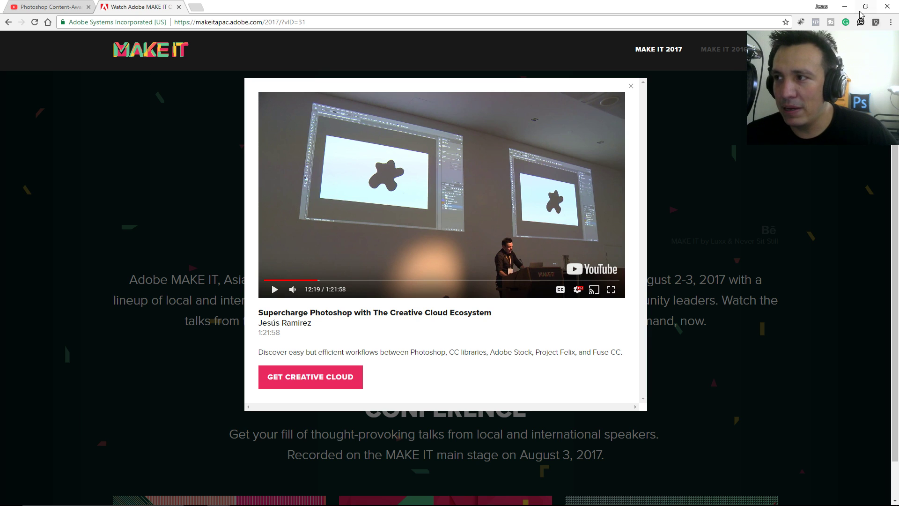
Step: Return to the truck document in Photoshop and move the live chat window off the screen
click(845, 8)
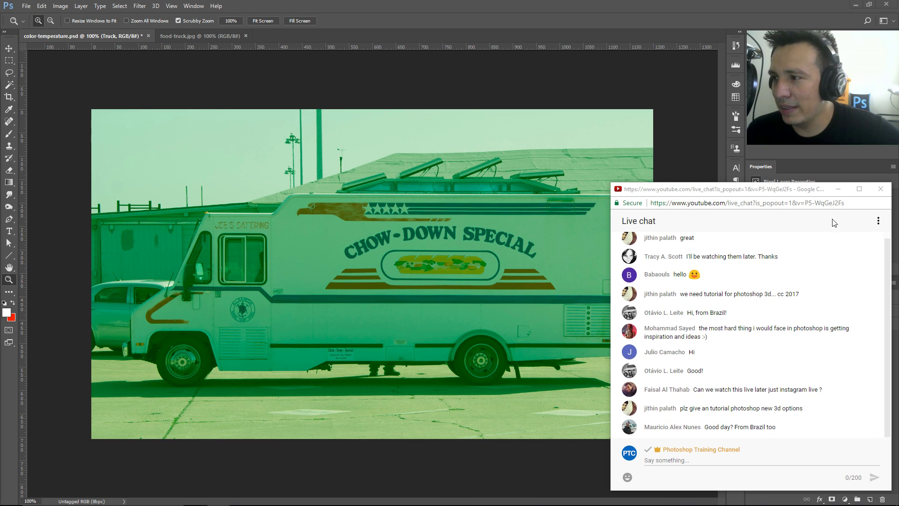
drag(819, 195, 0, 196)
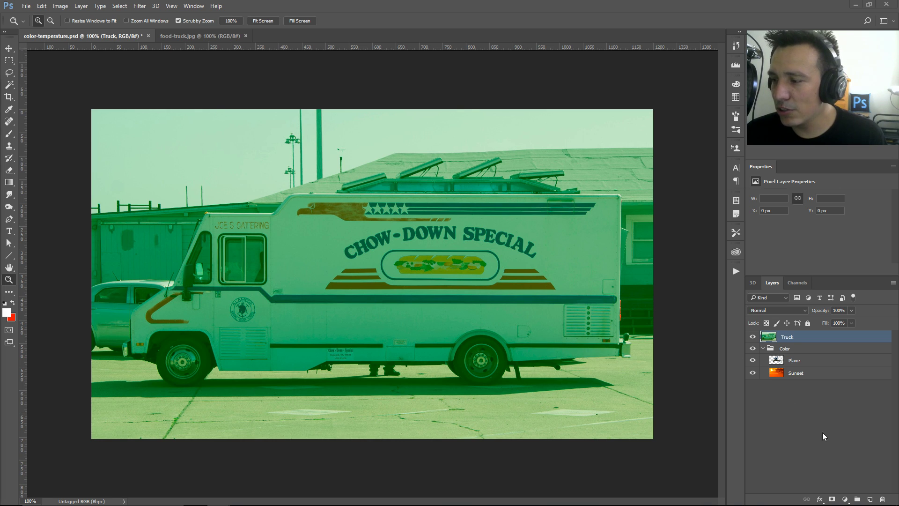
Step: Add a Curves adjustment layer above the Truck layer and enlarge its properties area to show the whole graph
click(845, 500)
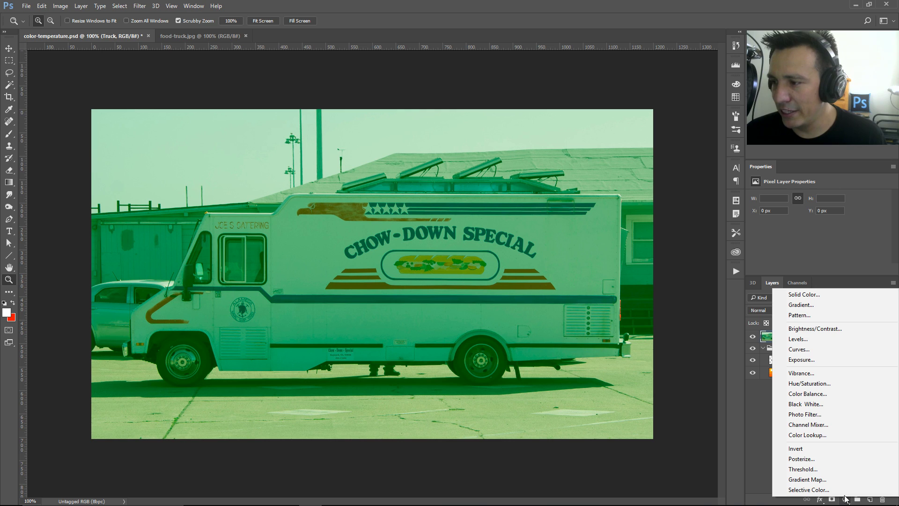
click(801, 349)
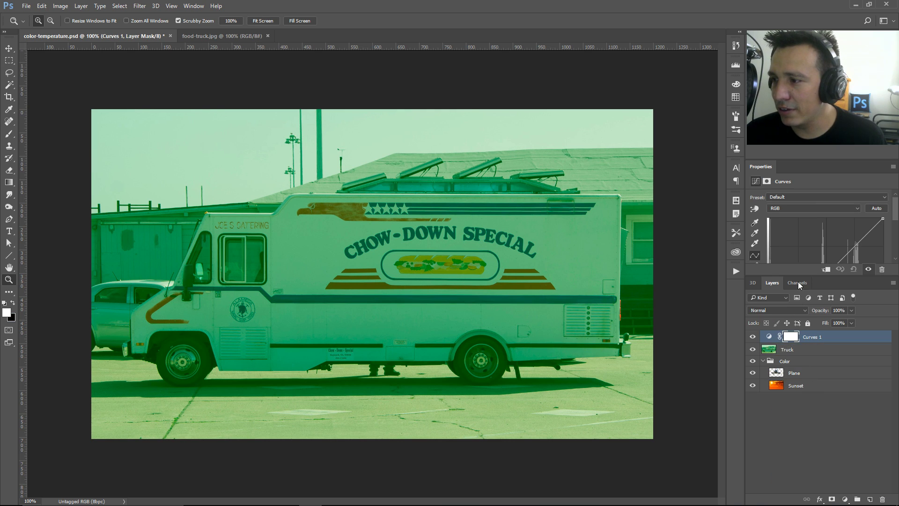
drag(818, 276, 818, 353)
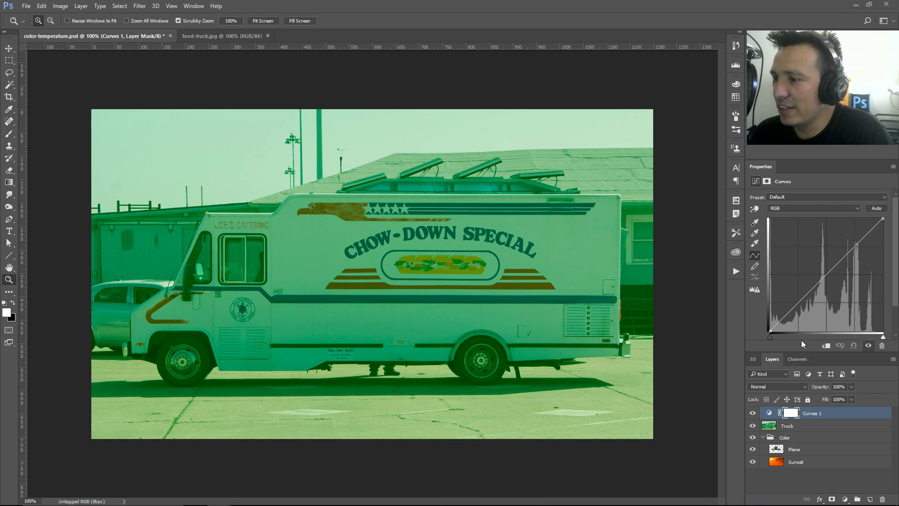
Step: Toggle the Curves layer's visibility off and on to compare the truck image with and without it
click(752, 413)
click(753, 414)
click(753, 414)
click(754, 414)
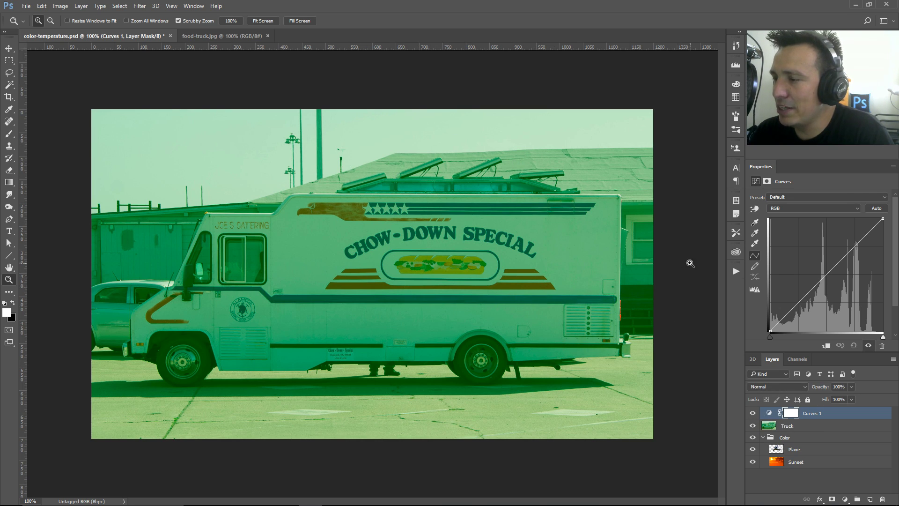
Step: Pull the Red channel's white point in to the edge of its histogram on the Curves layer
click(782, 209)
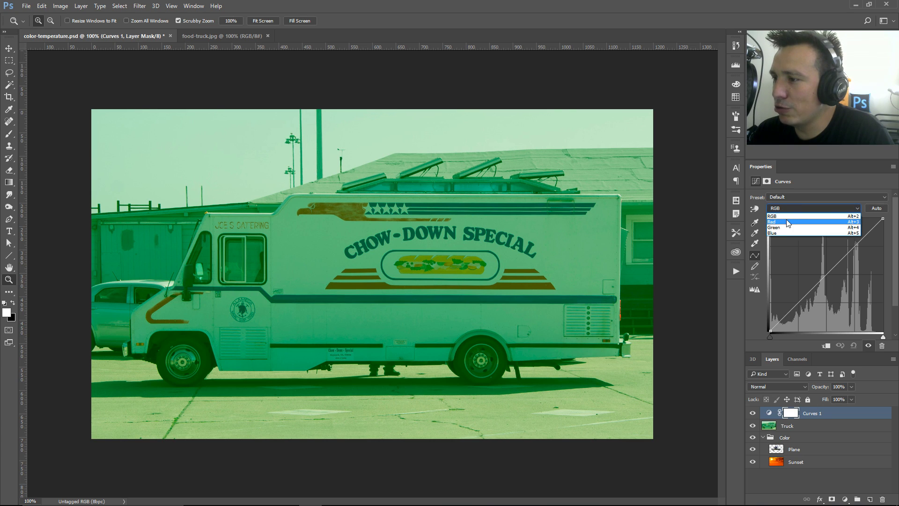
click(787, 226)
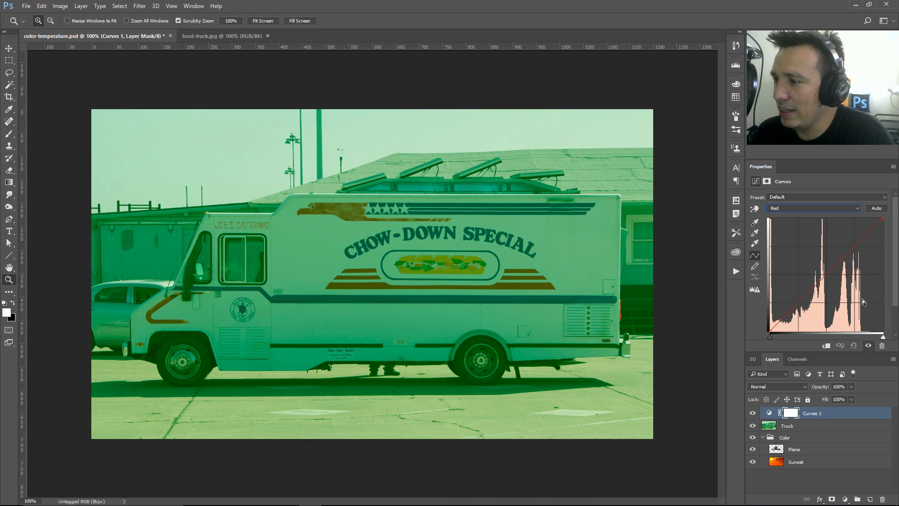
drag(883, 338, 862, 338)
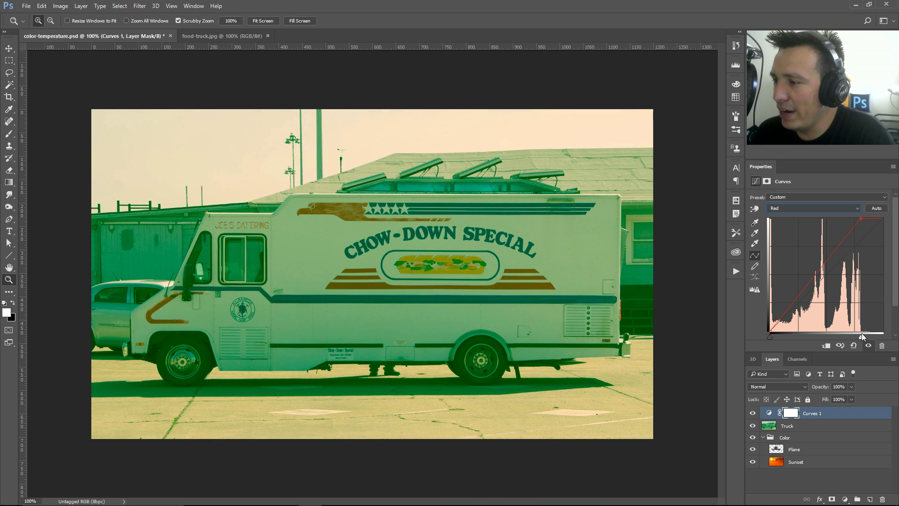
mouse_move(862, 338)
mouse_down()
mouse_move(888, 340)
mouse_move(864, 338)
mouse_up()
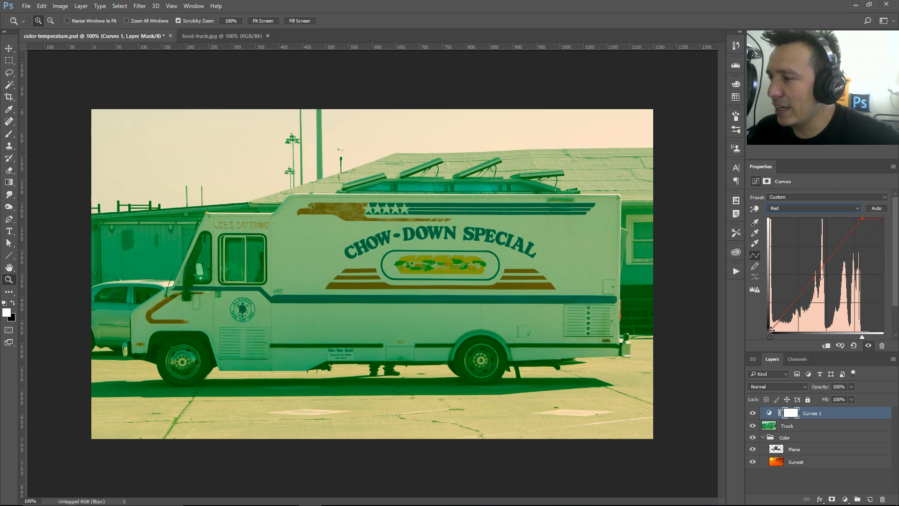
Step: Pull the Green channel's white and black points in to the edges of its histogram
click(798, 209)
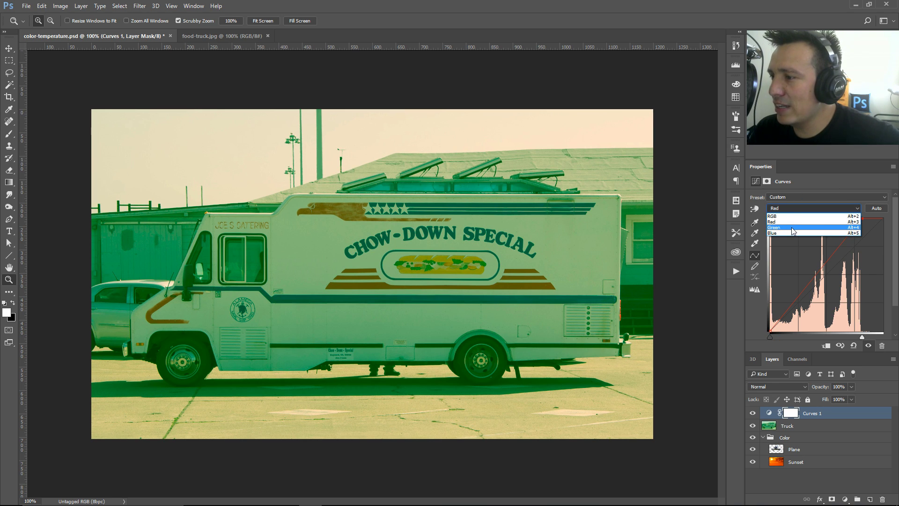
click(793, 229)
drag(884, 337, 874, 339)
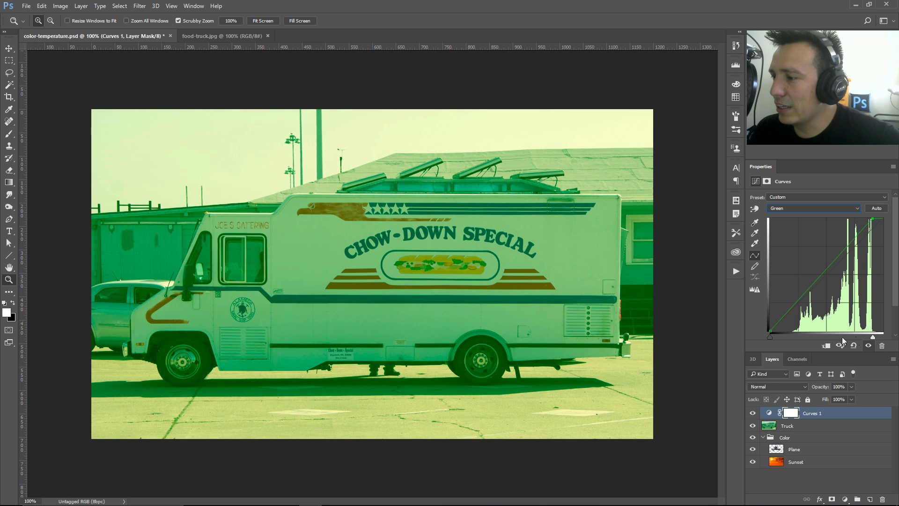
drag(771, 338, 794, 338)
Step: Pull the Blue channel's white point in to its histogram and sample the truck's white side panel as the grey point
click(783, 210)
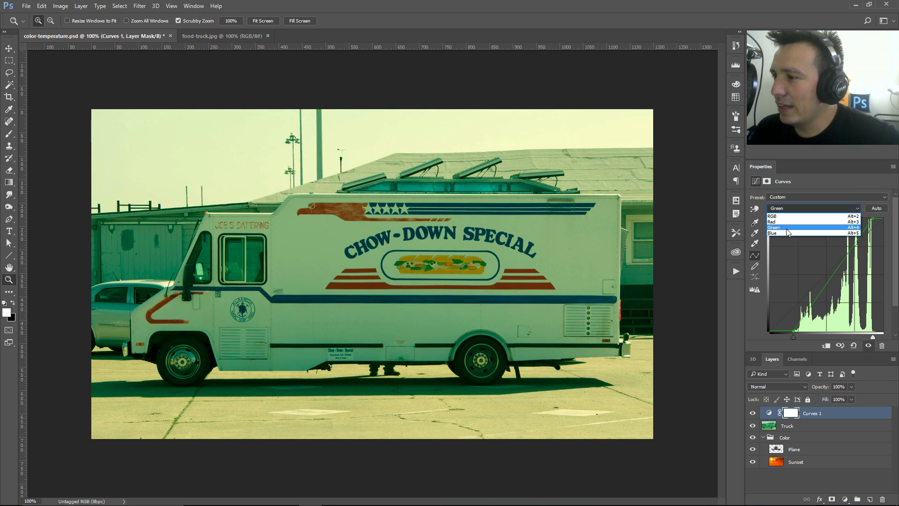
click(786, 236)
drag(882, 337, 861, 338)
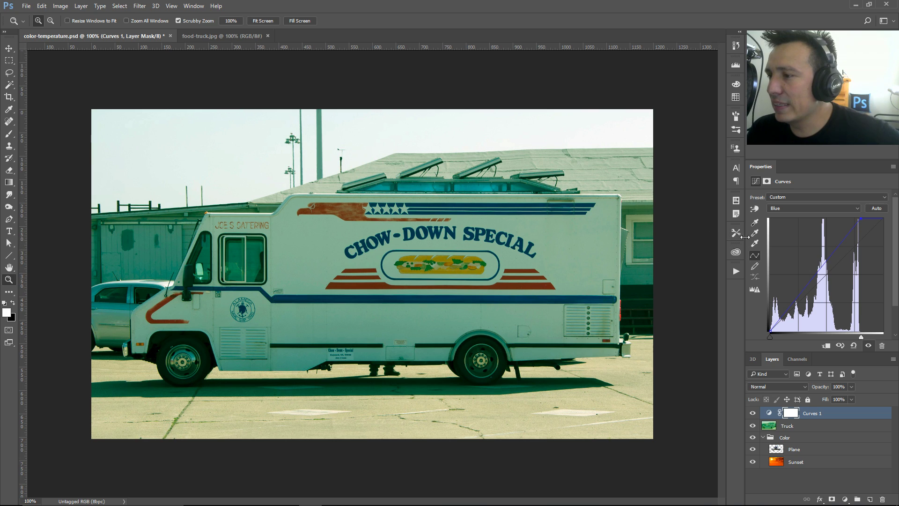
click(754, 232)
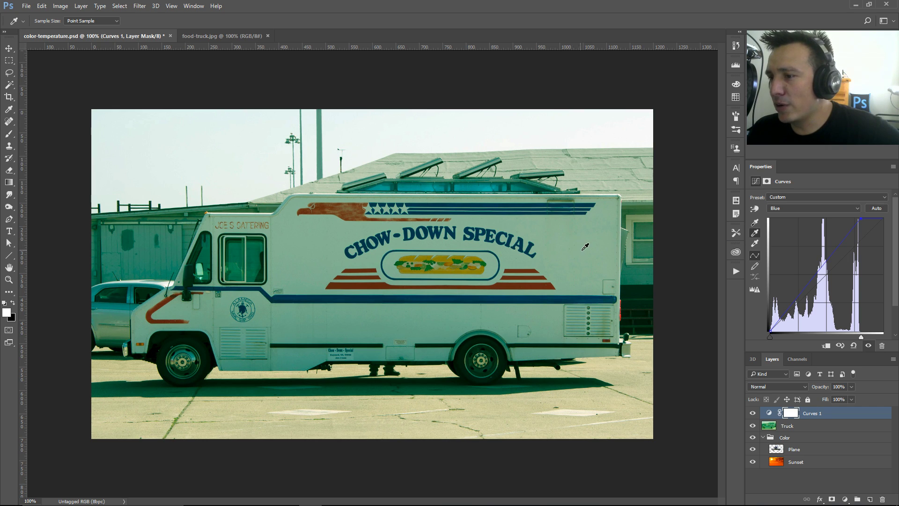
click(590, 246)
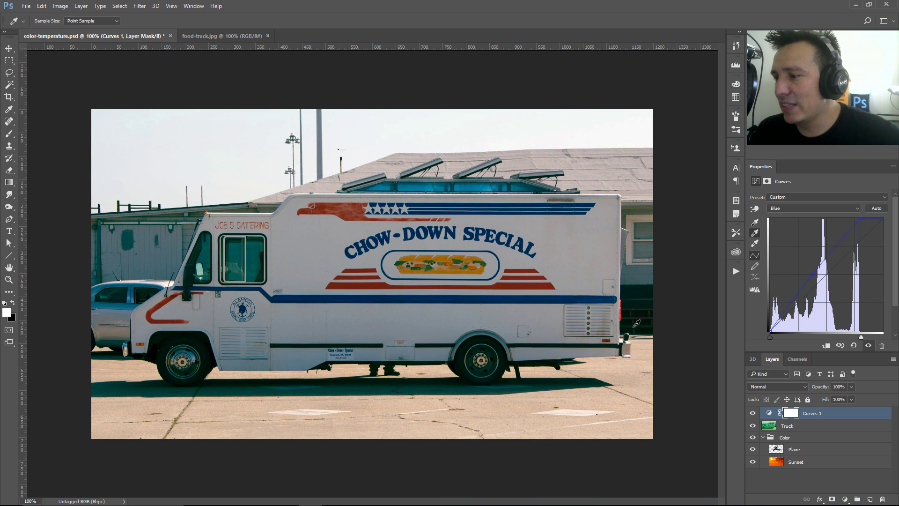
Step: Toggle the Curves layer's visibility repeatedly to compare the truck before and after the per-channel correction
click(753, 413)
click(753, 413)
click(752, 413)
click(752, 413)
click(752, 413)
click(752, 414)
click(752, 415)
click(752, 414)
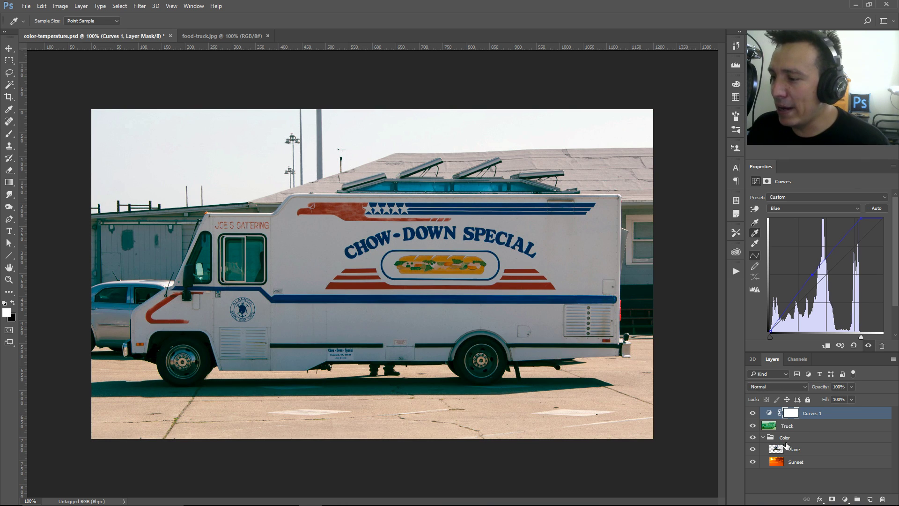
Step: Delete the corrected Curves layer and add a fresh Curves adjustment layer above the Truck layer
drag(769, 415, 882, 496)
key(z)
click(845, 498)
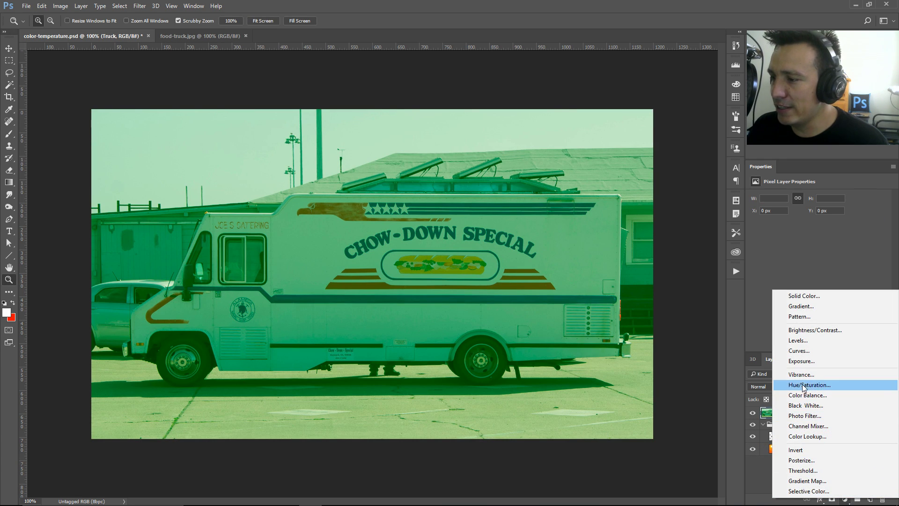
click(798, 350)
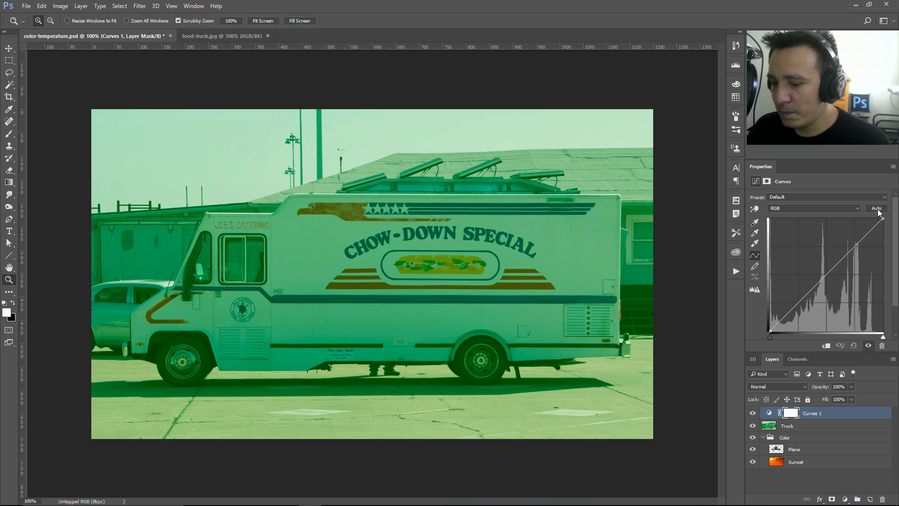
key(alt)
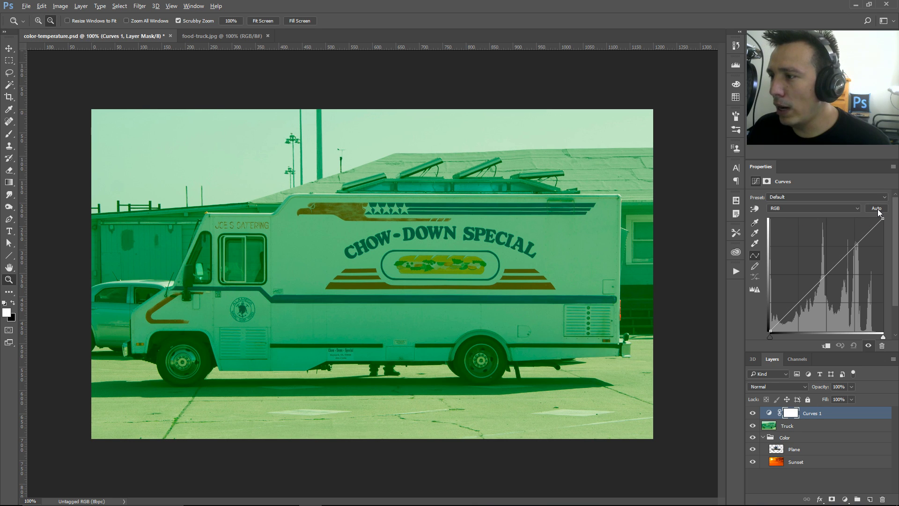
alt+click(877, 209)
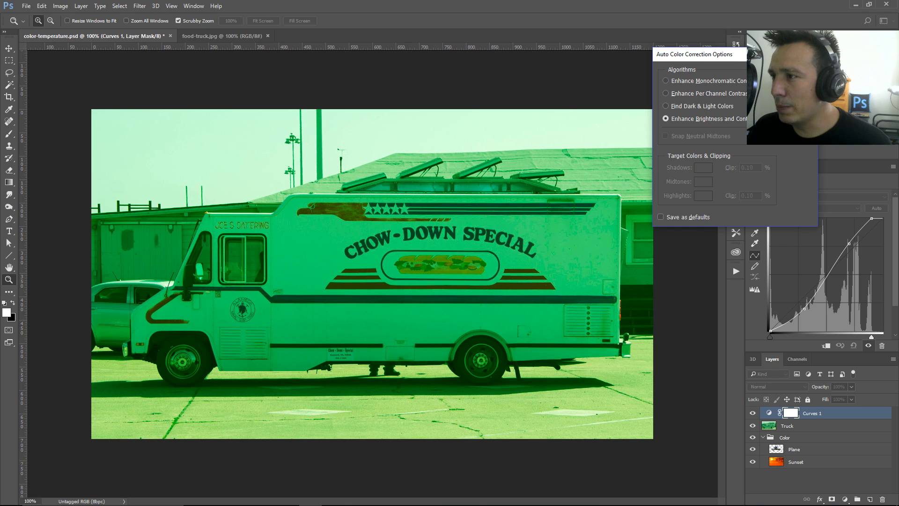
key(Escape)
click(893, 167)
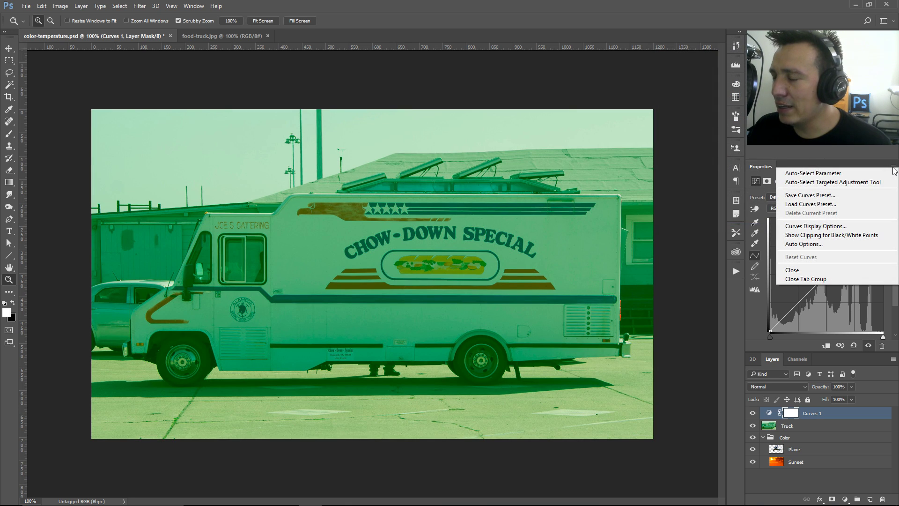
click(893, 168)
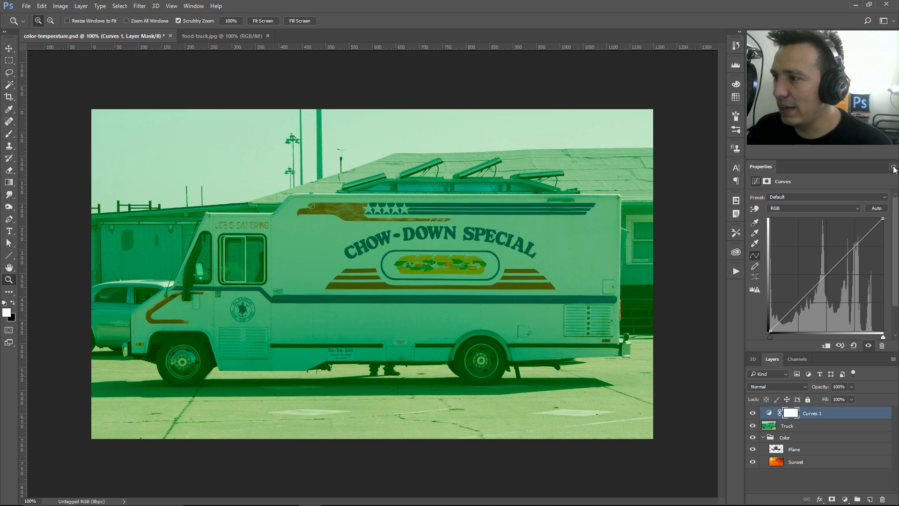
Step: Apply automatic colour correction to the truck's Curves layer using Find Dark & Light Colors with Snap Neutral Midtones
click(893, 167)
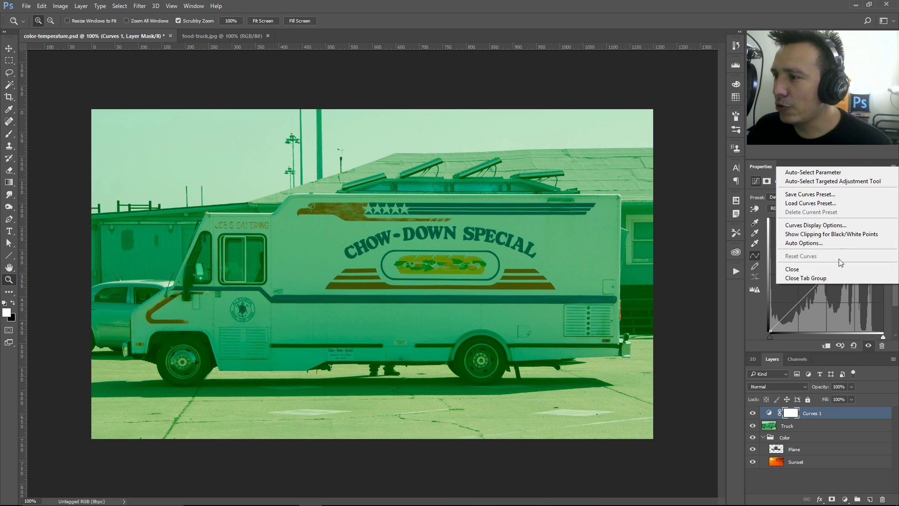
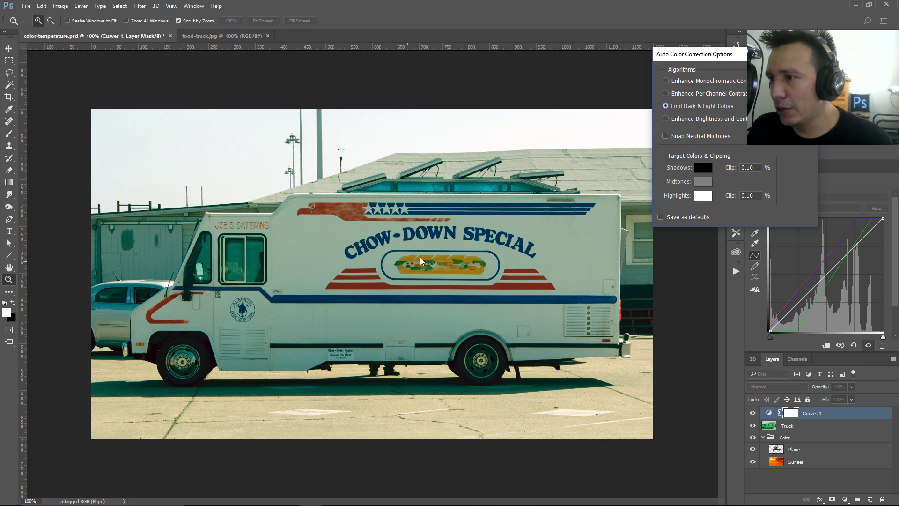
click(665, 136)
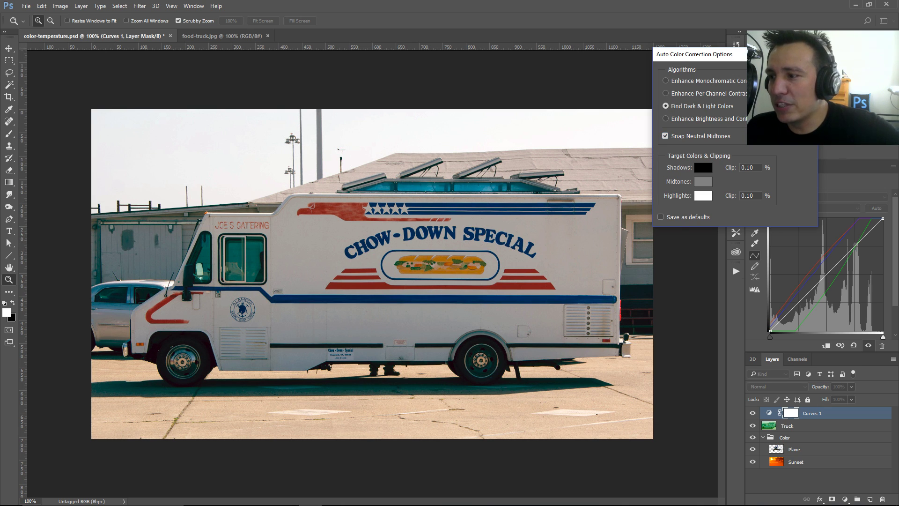
click(795, 69)
Step: Compare the truck photo with and without the automatic Curves correction by toggling the layer's visibility
click(753, 414)
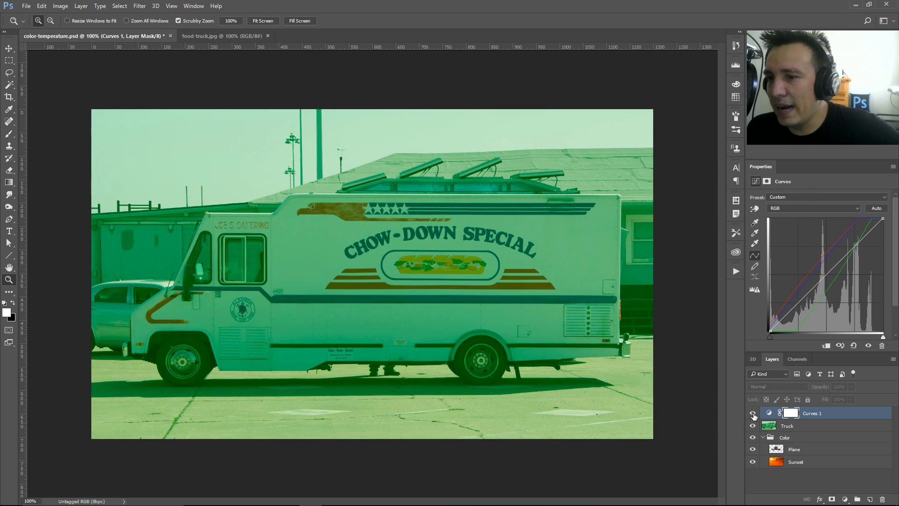
click(752, 413)
click(753, 414)
click(753, 414)
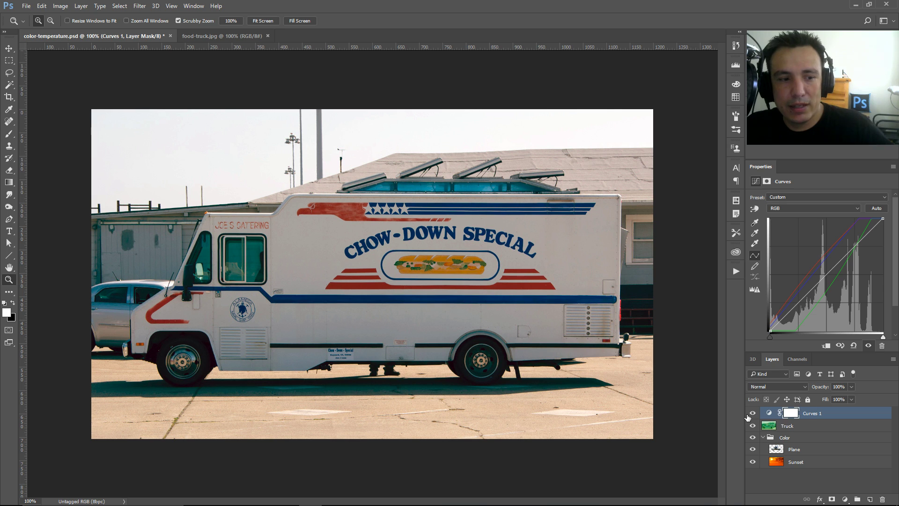
Step: Hide the truck's Curves layer and the Truck layer, and select the Plane layer in the Color group
click(753, 414)
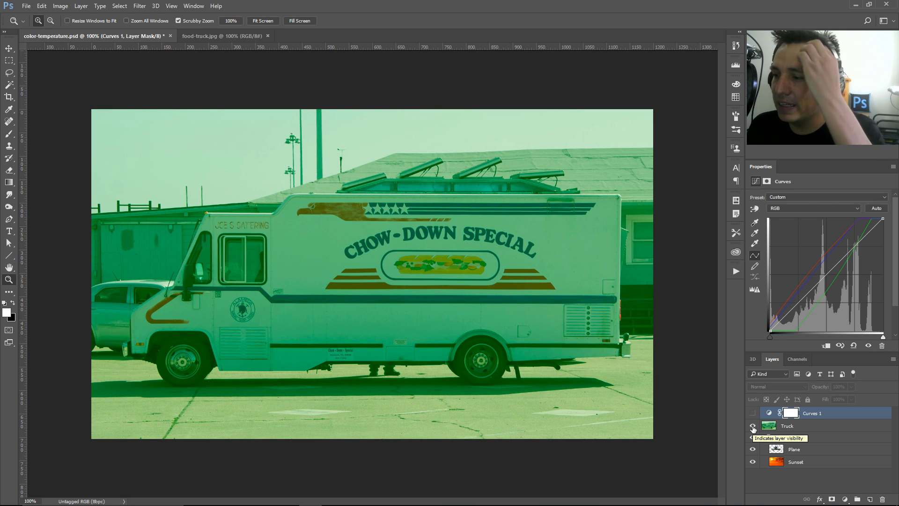
click(752, 426)
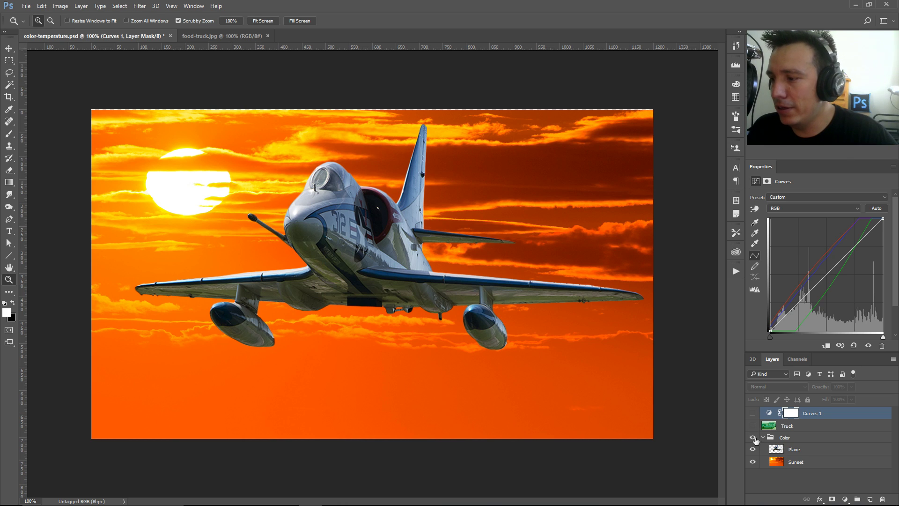
click(775, 450)
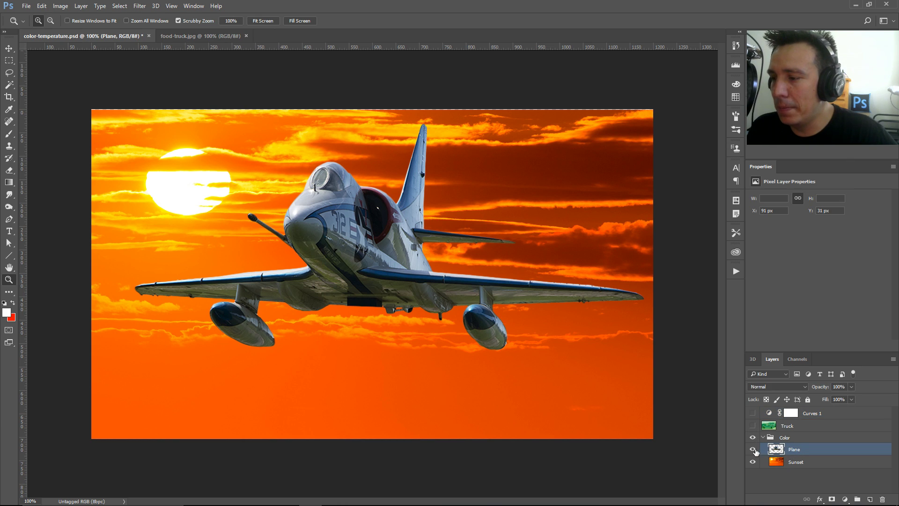
Step: Toggle the Plane layer's visibility to view the sunset background with and without the jet
click(753, 449)
click(753, 450)
click(752, 450)
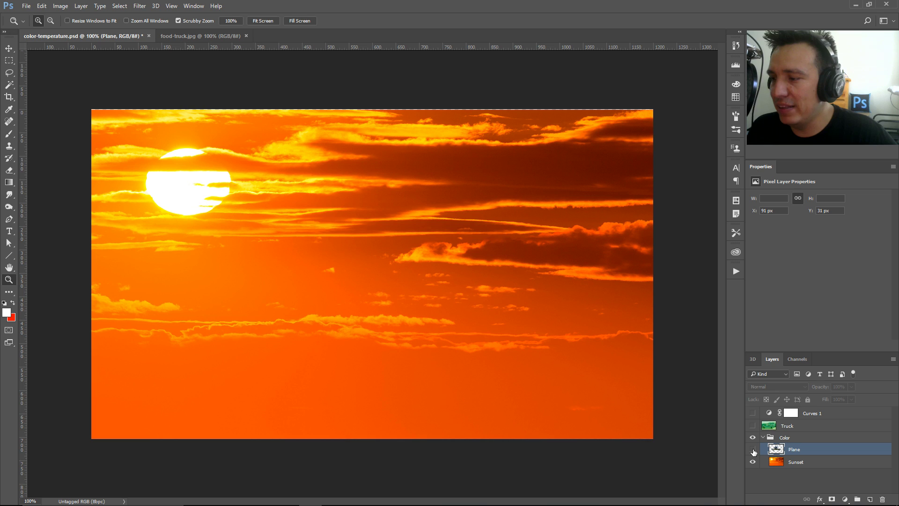
click(753, 449)
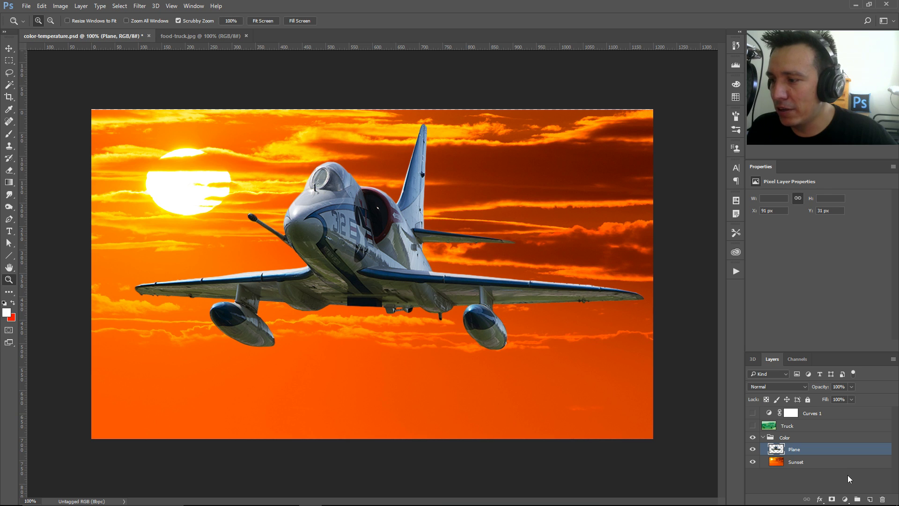
Step: Add a Curves adjustment layer directly above the Plane layer in the Color group
click(845, 499)
click(811, 352)
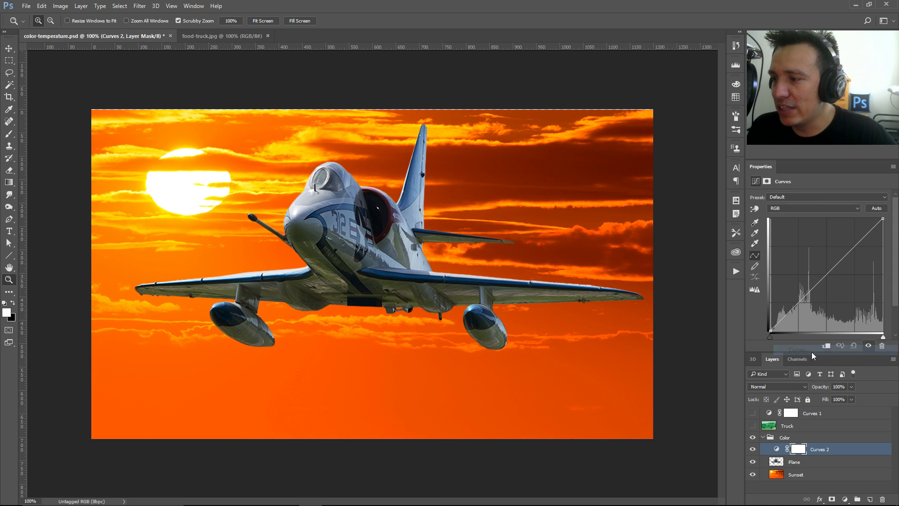
Step: Try Find Dark & Light Colors with target shadow colour ffffff in the plane Curves layer's auto options, then cancel
alt+click(873, 208)
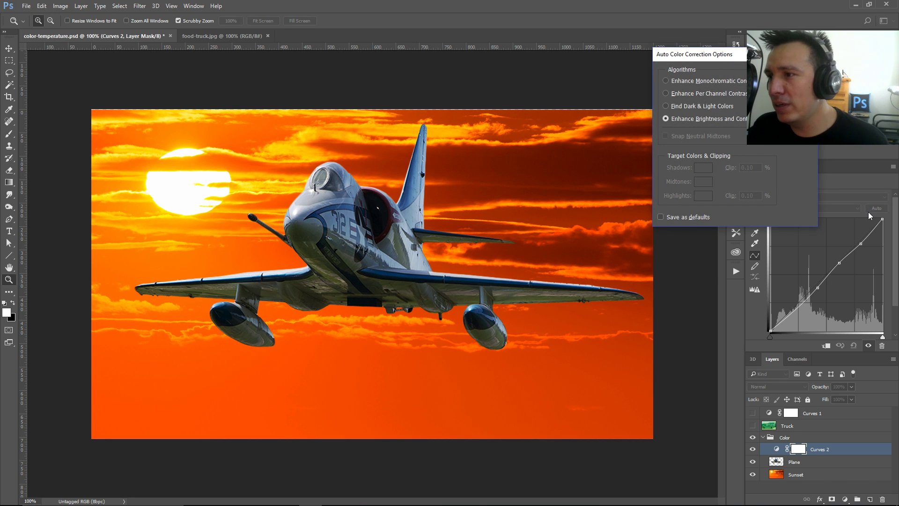
click(673, 105)
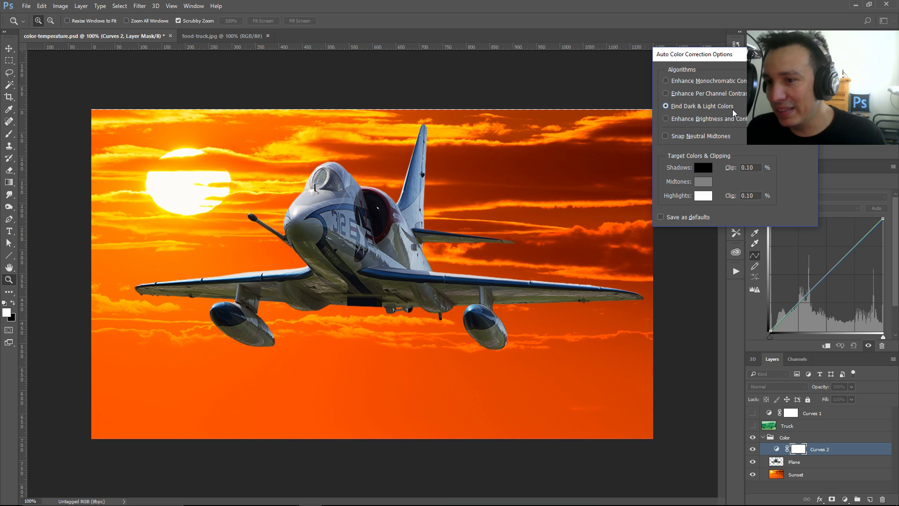
click(702, 168)
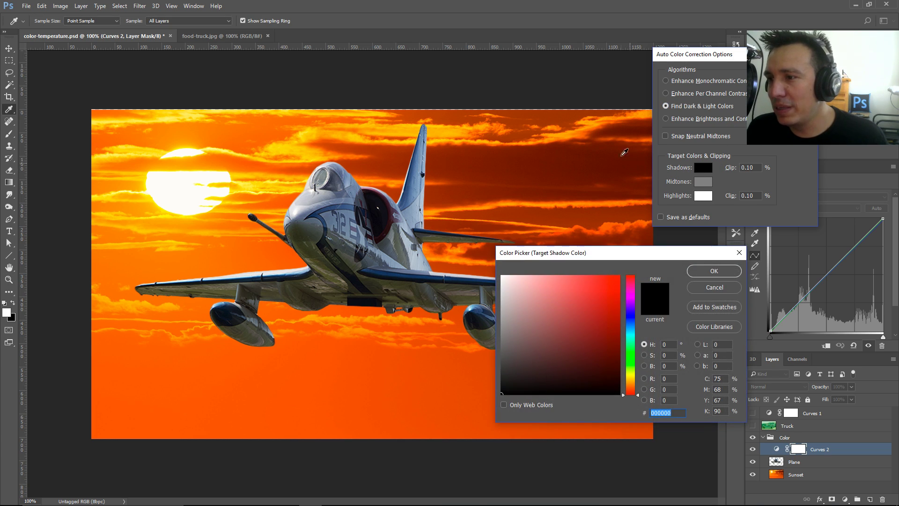
text(ffffff)
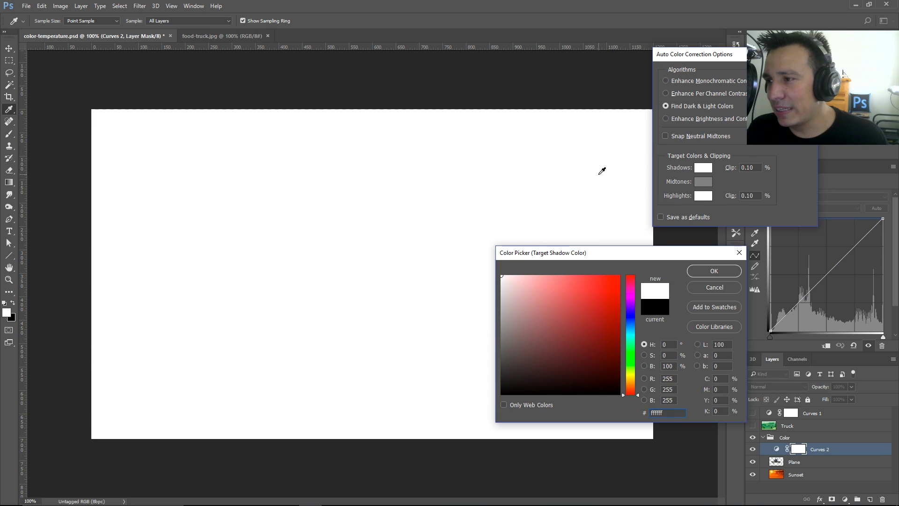
click(725, 287)
key(Escape)
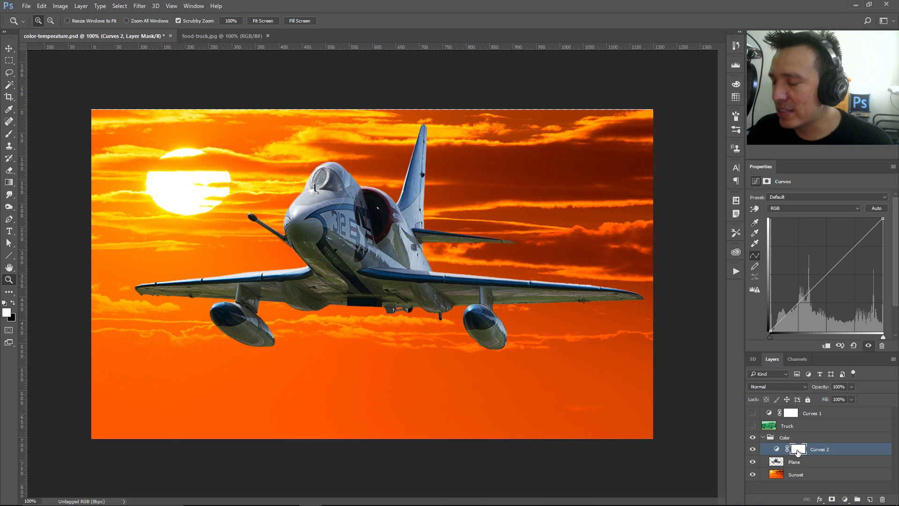
click(777, 450)
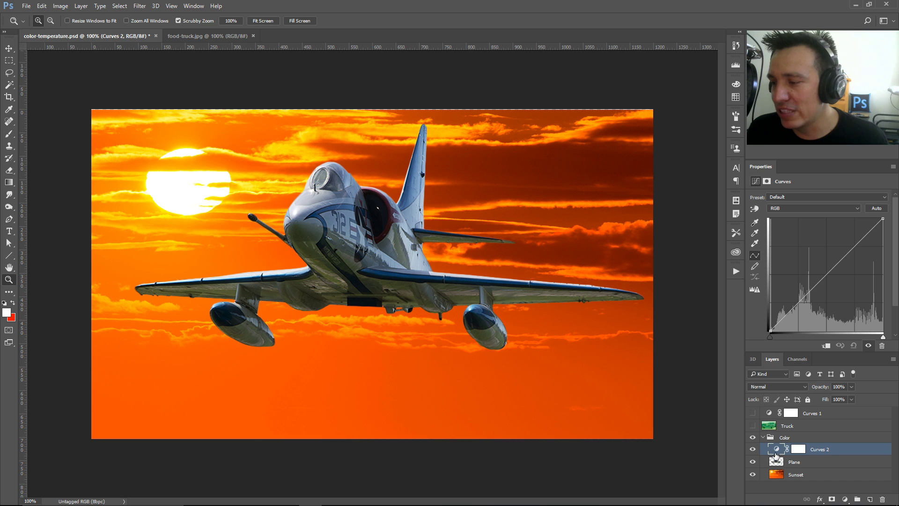
alt+click(877, 210)
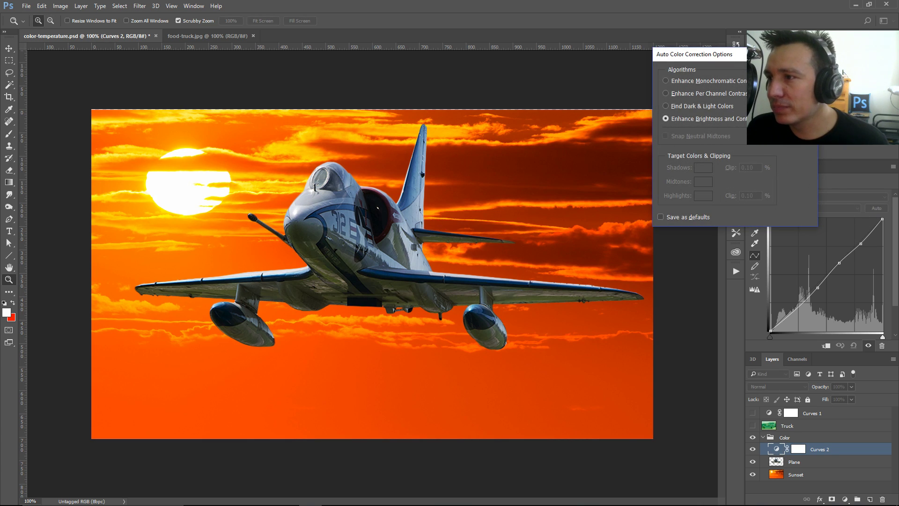
click(712, 107)
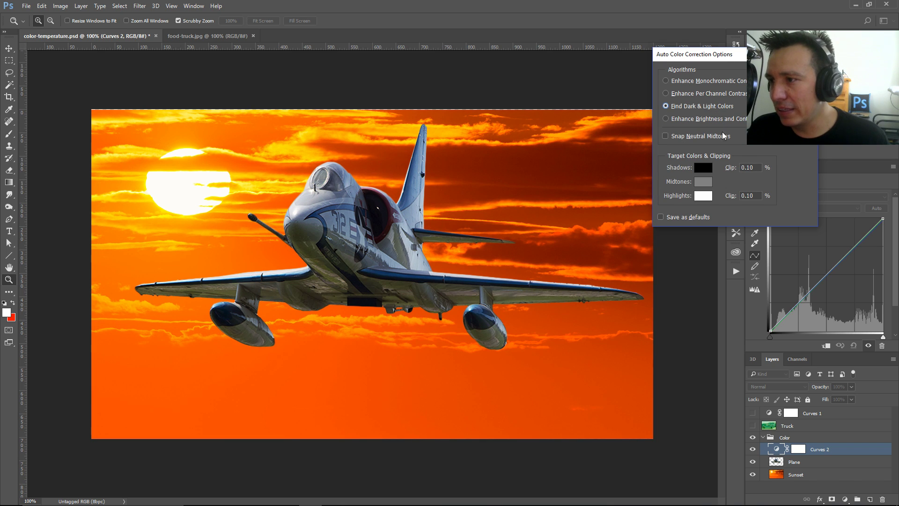
click(701, 169)
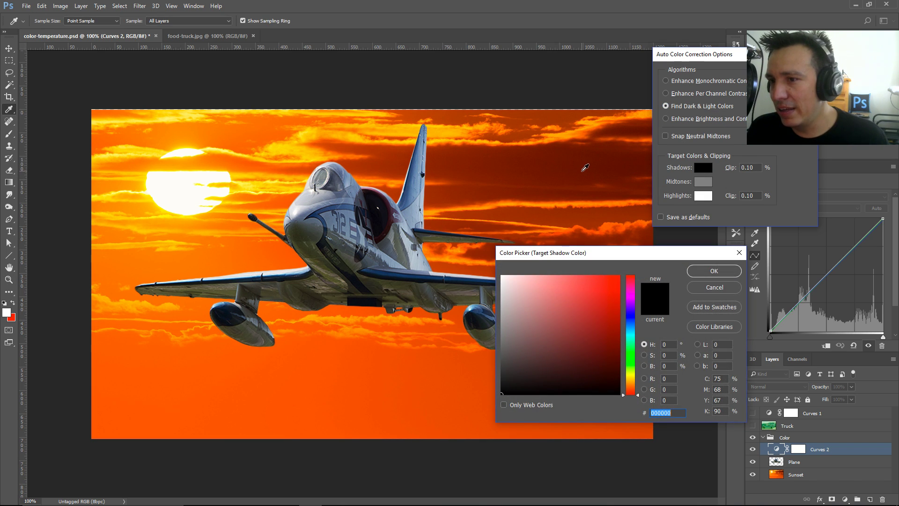
click(631, 164)
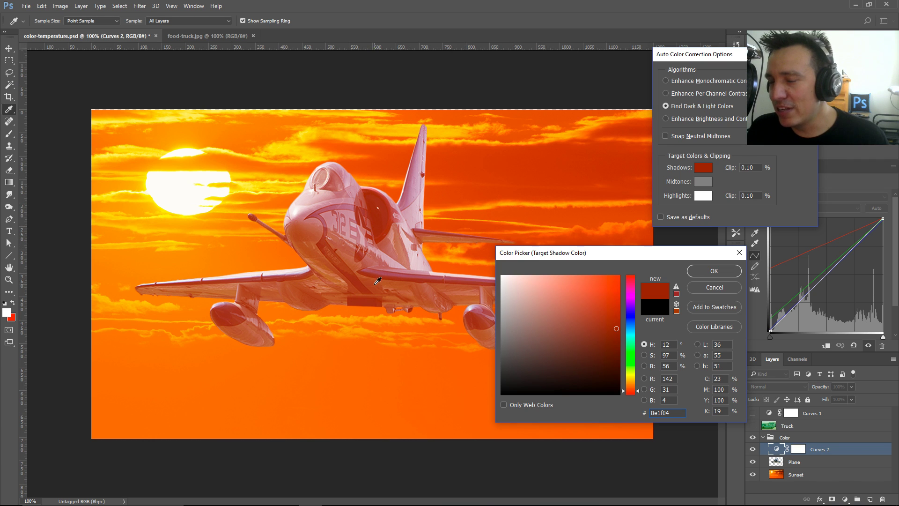
click(726, 288)
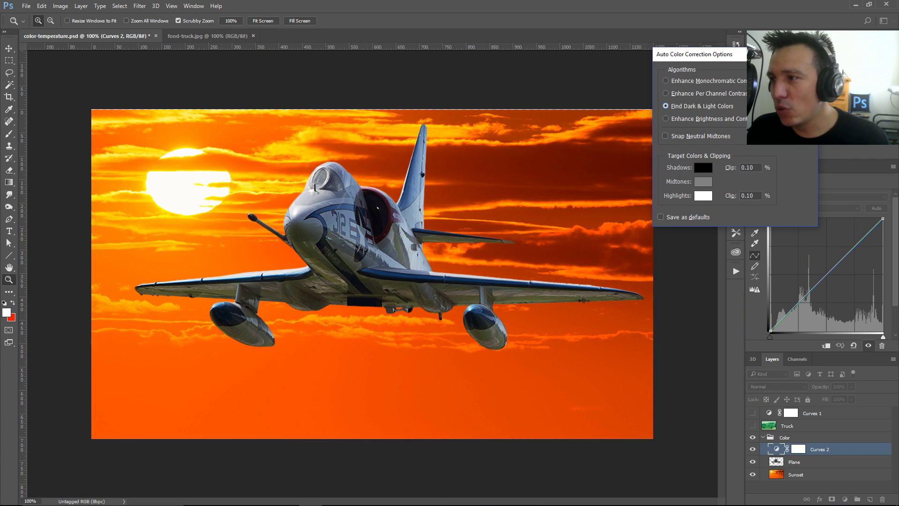
key(Escape)
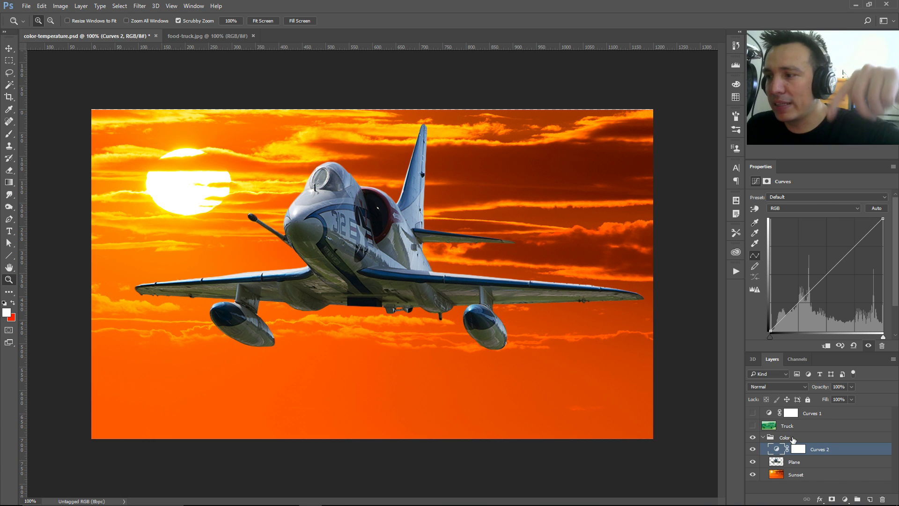
Step: Clip the Curves layer to the Plane layer and apply Find Dark & Light Colors with target shadow colour 551101 sampled from the dark clouds
click(826, 346)
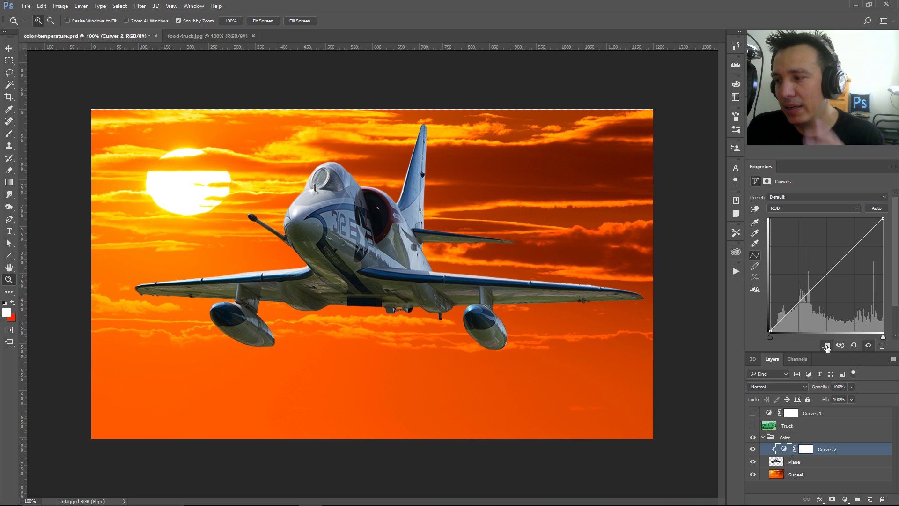
alt+click(876, 209)
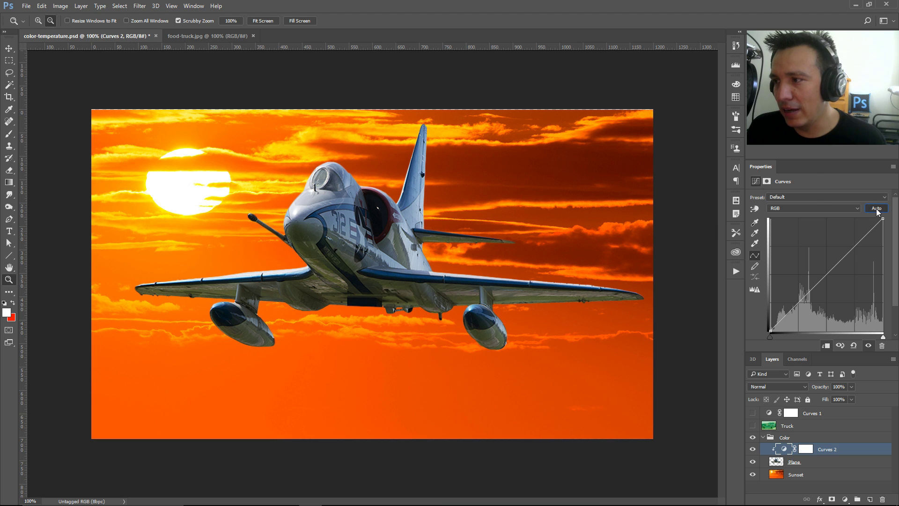
click(703, 106)
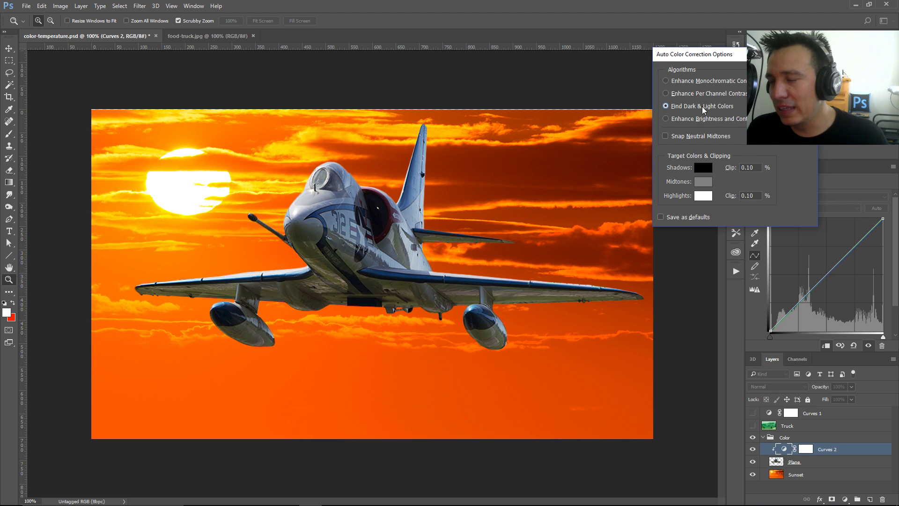
click(703, 170)
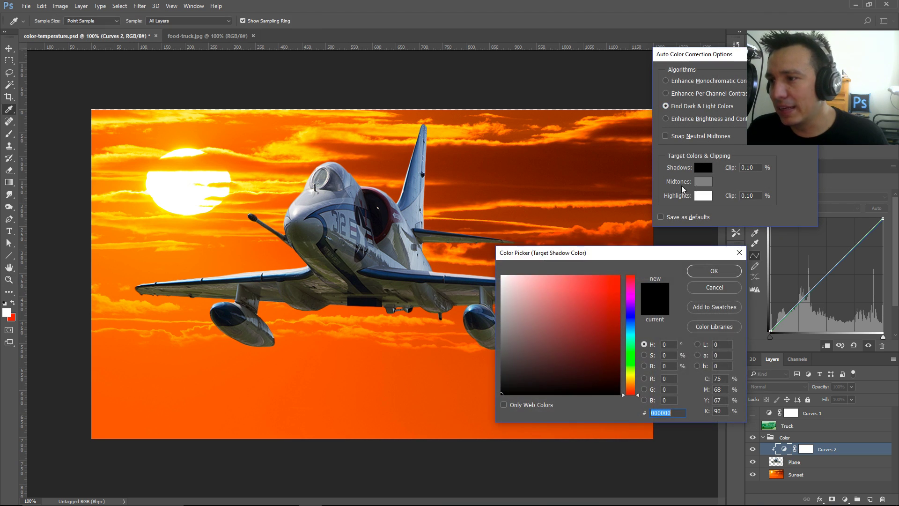
click(642, 160)
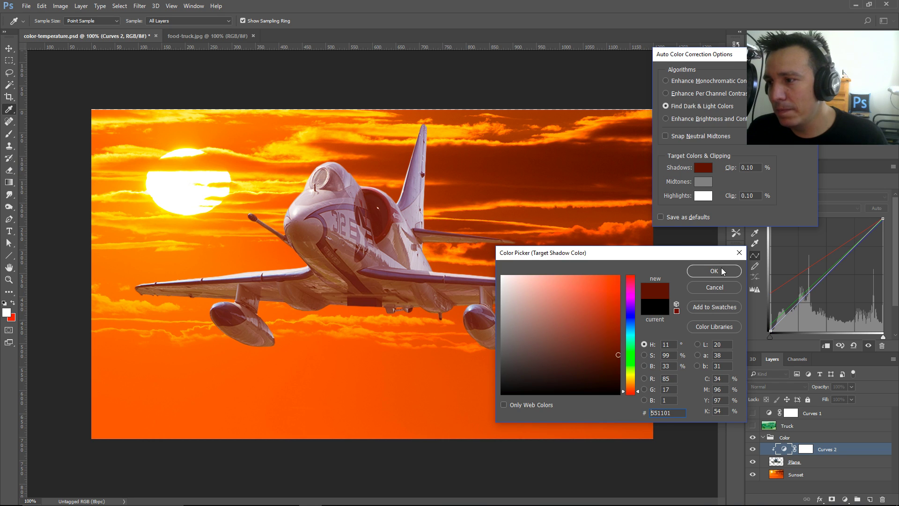
click(714, 271)
Step: Set the target highlight colour to the yellow fff846 sampled from the edge of the sun
click(702, 196)
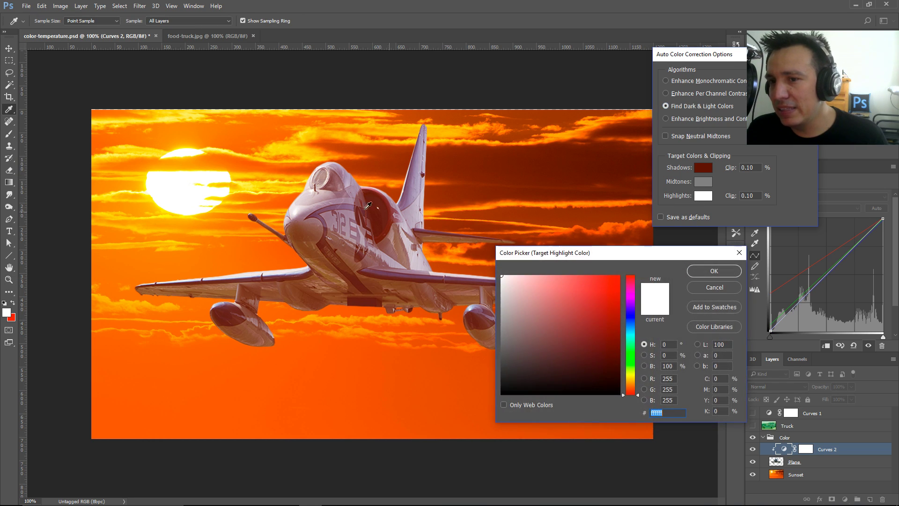
click(229, 191)
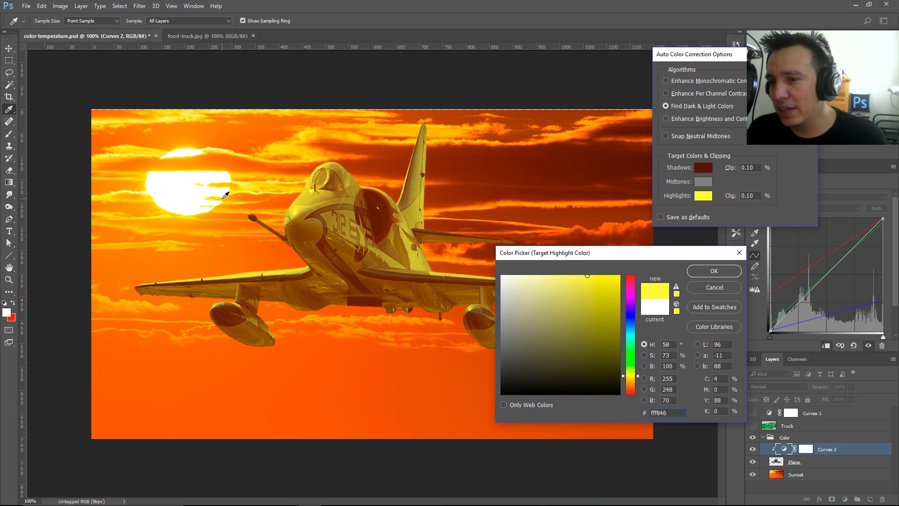
click(713, 271)
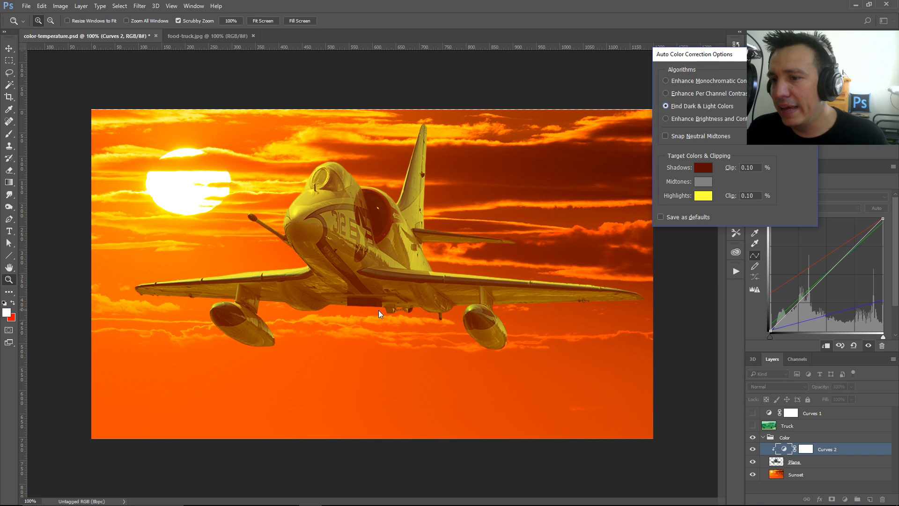
Step: Make the target shadow colour a slightly brighter dark red and accept the auto options without saving the target colours as defaults
click(703, 167)
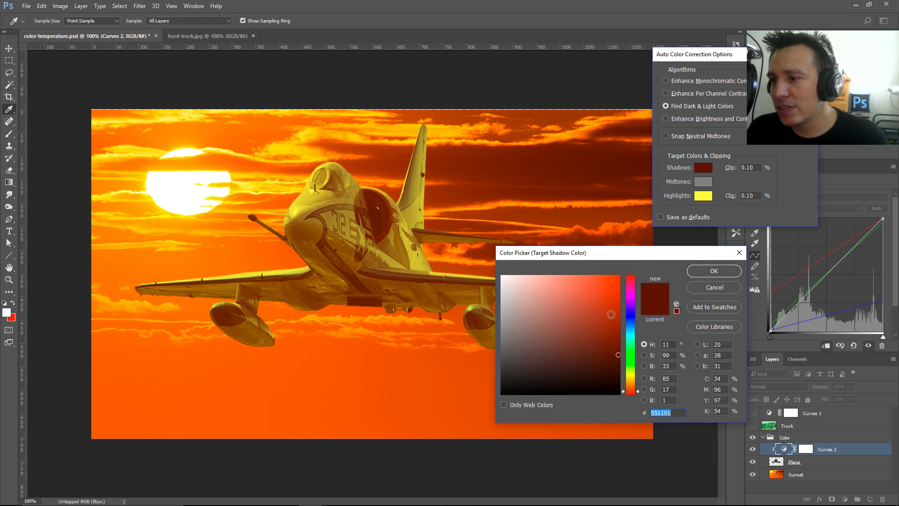
drag(618, 363, 619, 348)
click(718, 271)
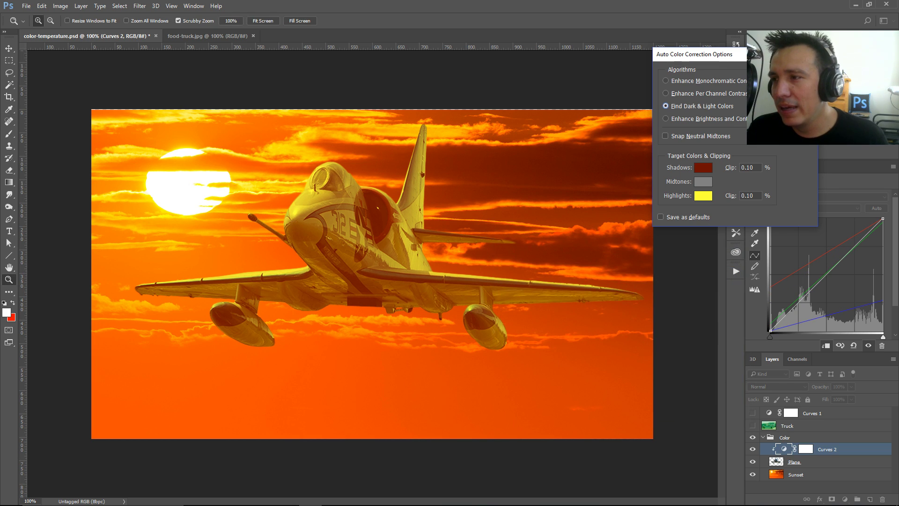
key(Return)
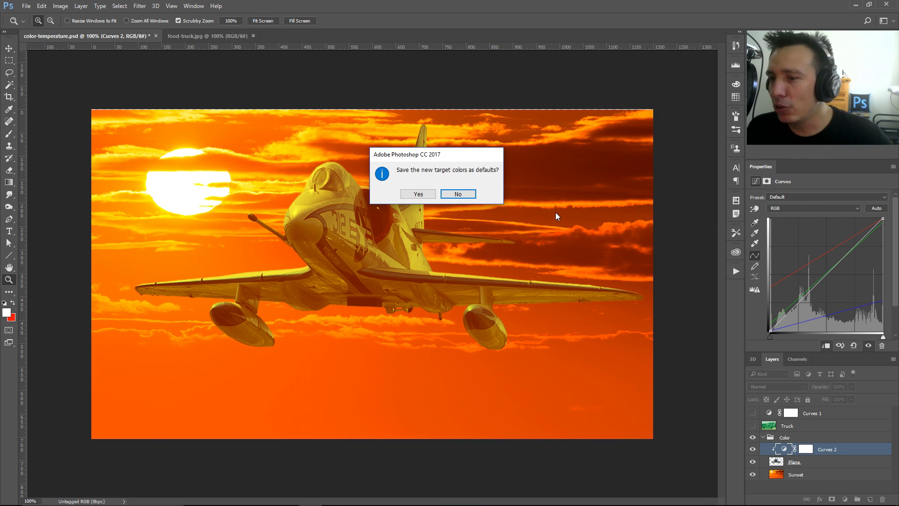
click(457, 193)
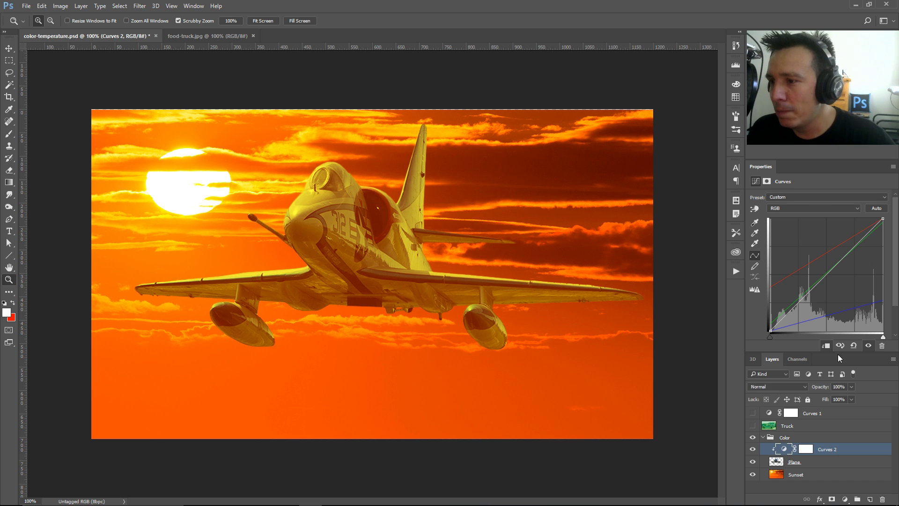
Step: Add a shadow point and a highlight point to the plane's RGB curve, pulling the curve down to darken the upper tones
drag(800, 299, 802, 305)
click(843, 258)
drag(843, 259, 854, 256)
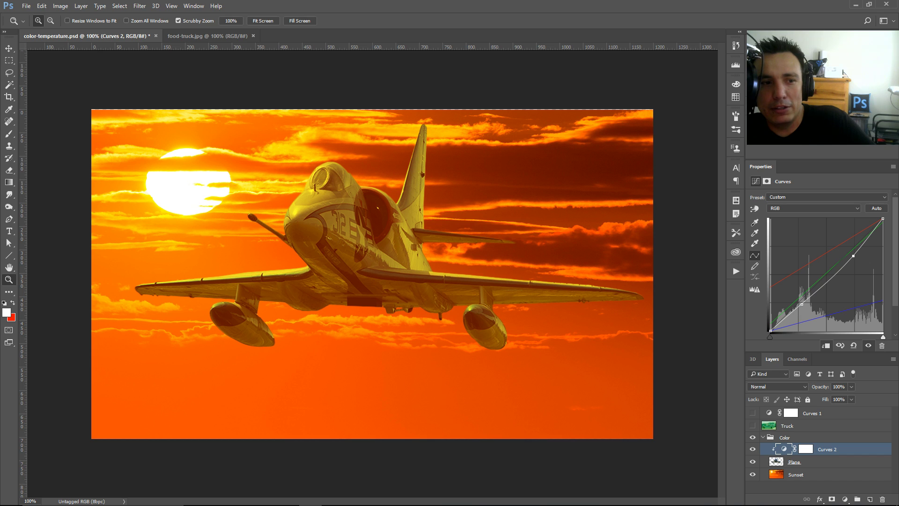
Step: Bring the YouTube live chat window over the canvas to read the viewers' questions
drag(0, 158, 238, 124)
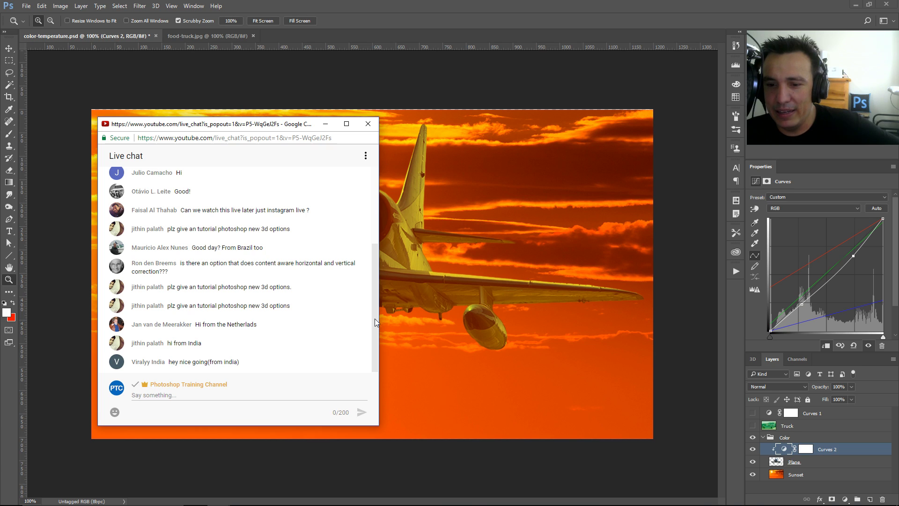
click(325, 124)
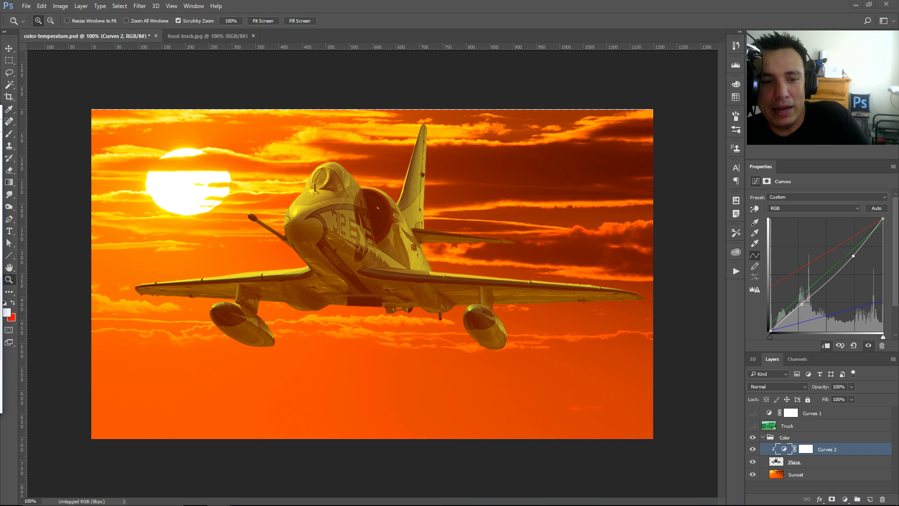
drag(0, 97, 150, 96)
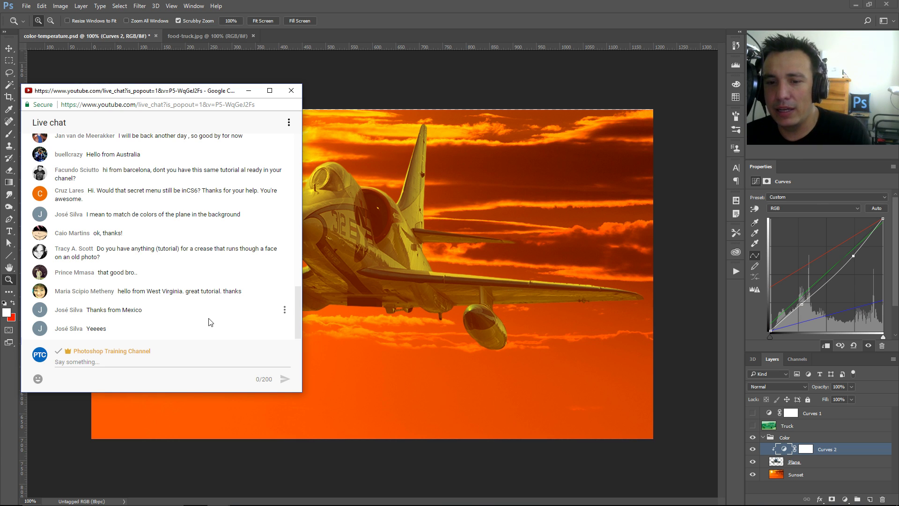
Step: Switch to Chrome and show the YouTube playlist "Photoshop Content-Aware - All Tools Explained"
click(856, 5)
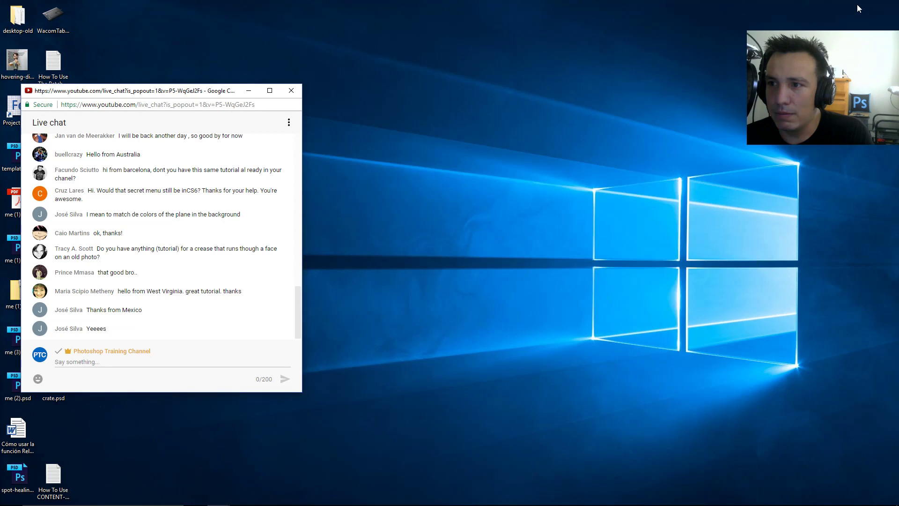
mouse_move(226, 495)
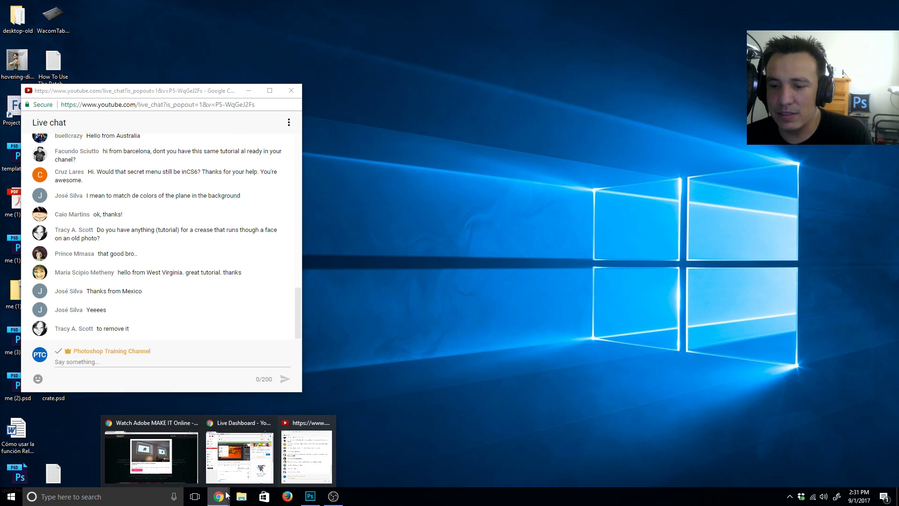
click(151, 457)
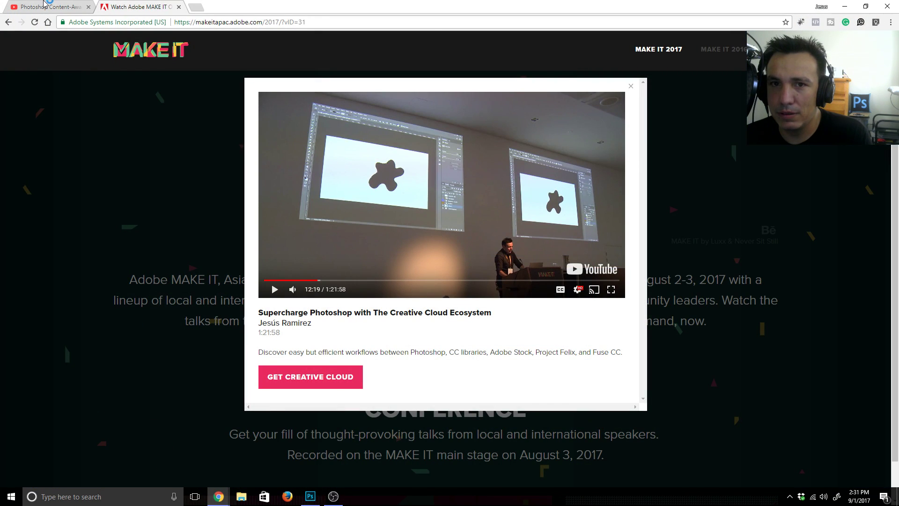
click(44, 4)
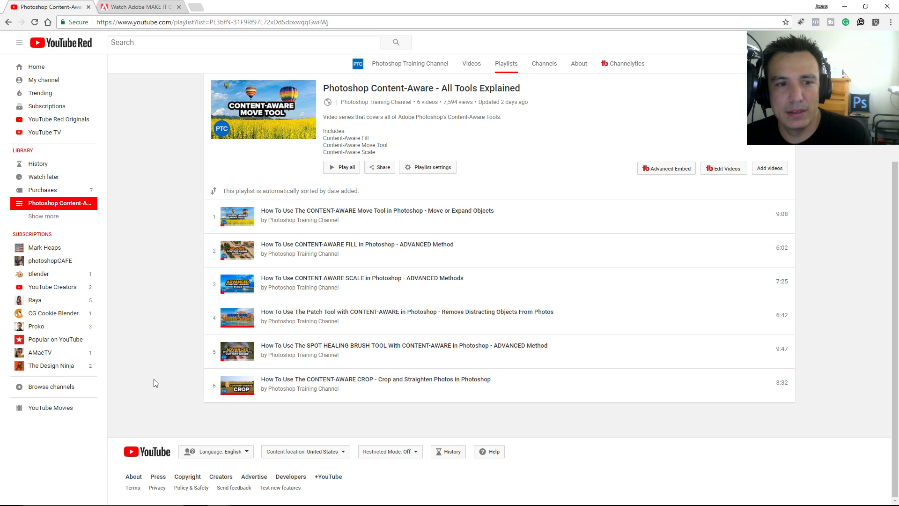
Step: Bring the live chat window in front of the playlist to read the new viewer messages
mouse_move(308, 501)
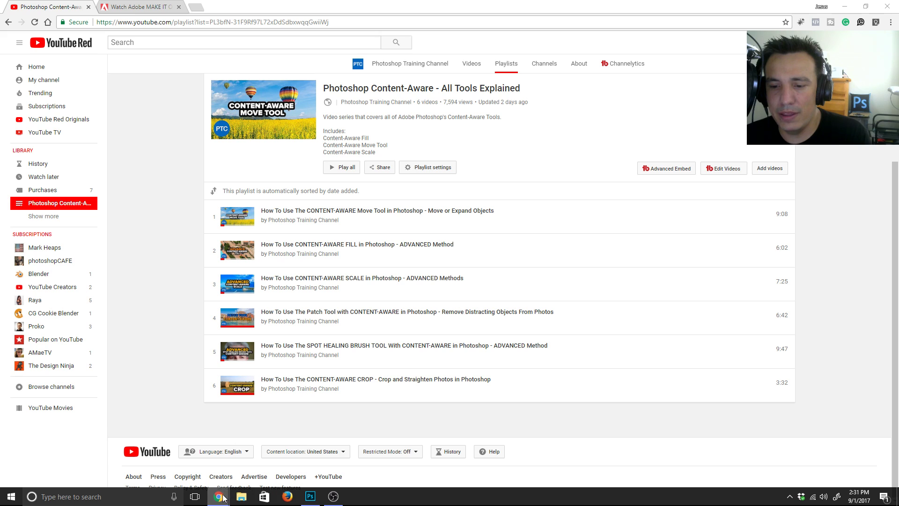
mouse_move(223, 497)
click(306, 461)
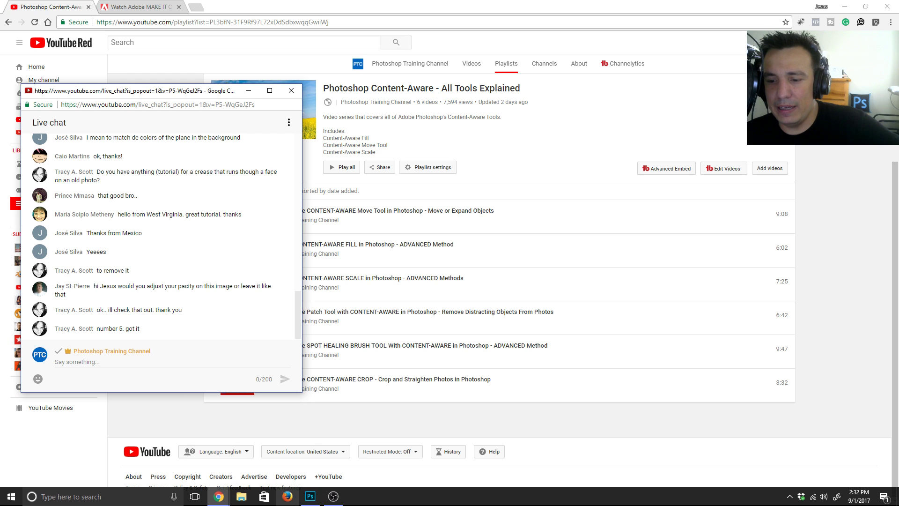
Step: Switch back to Photoshop and shift the RGB curve's shadow point slightly to darken the plane's shadows
click(309, 498)
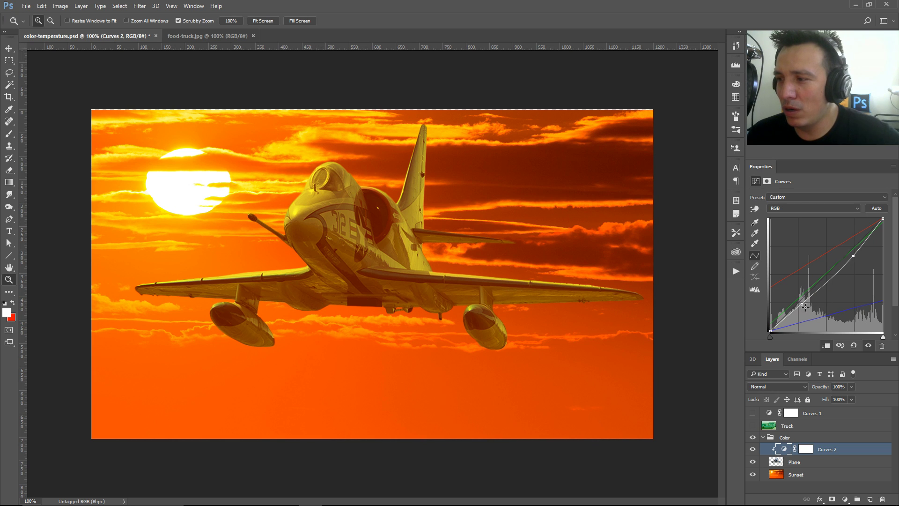
drag(801, 304, 805, 305)
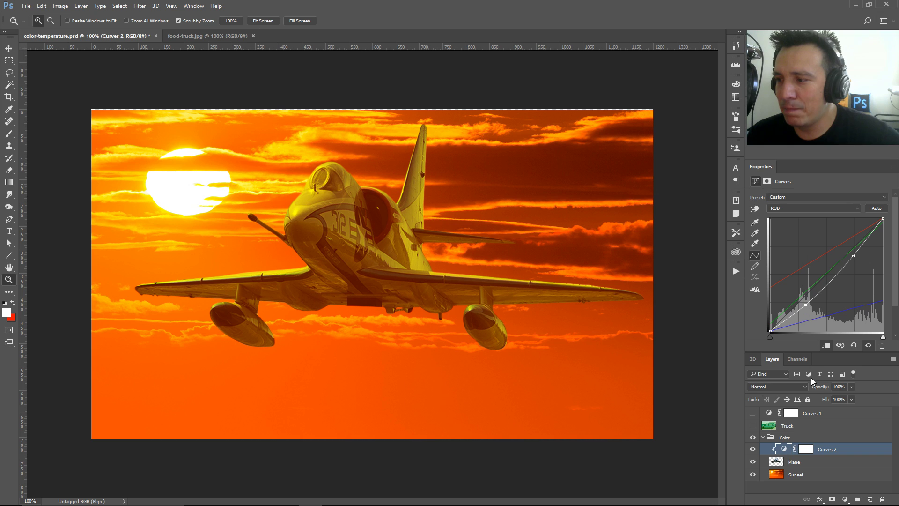
mouse_move(816, 390)
mouse_down()
mouse_move(802, 391)
mouse_move(828, 384)
mouse_up()
Step: Raise the black point of the Red channel curve slightly to add more red to the plane's shadows
click(817, 207)
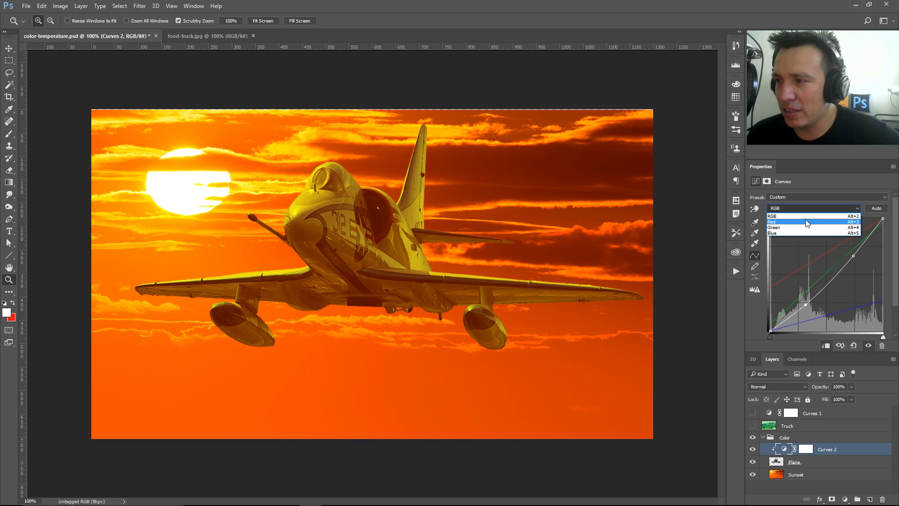
click(804, 220)
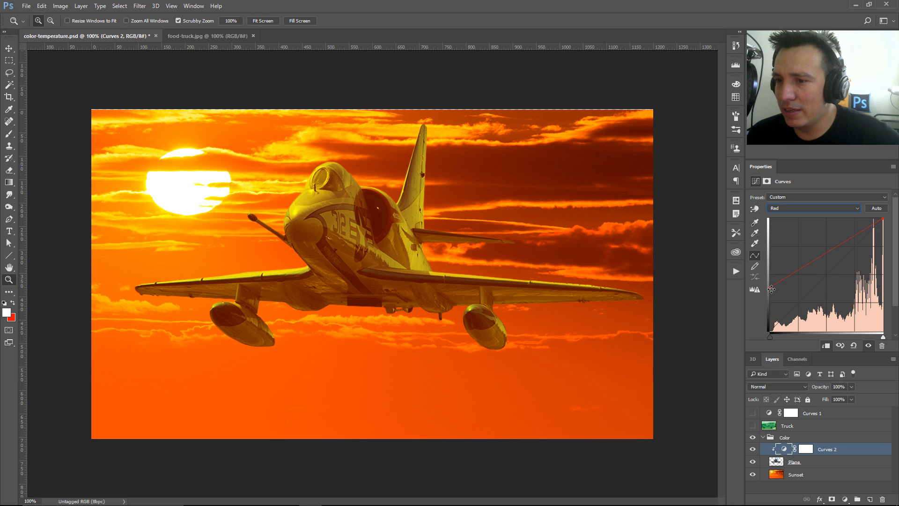
drag(770, 287, 770, 282)
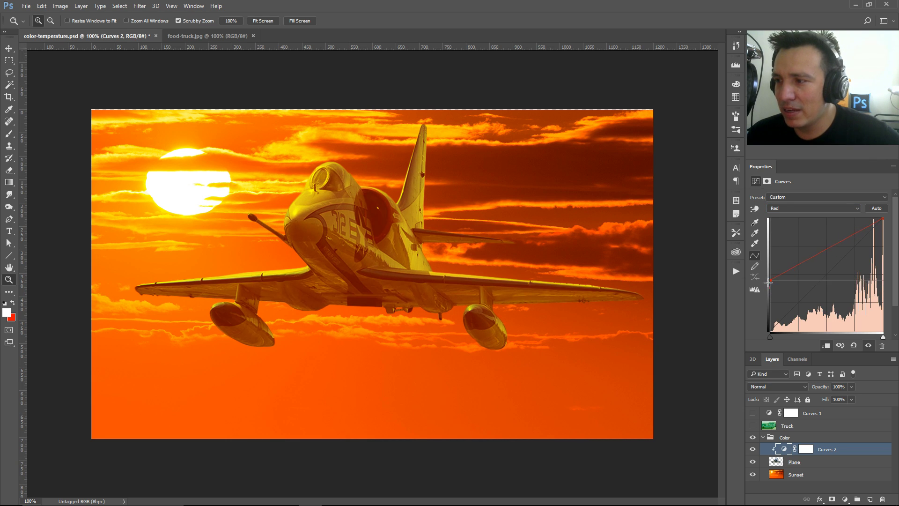
Step: Raise the black point of the Green channel curve slightly to add some green to the plane's shadows
click(791, 210)
click(784, 230)
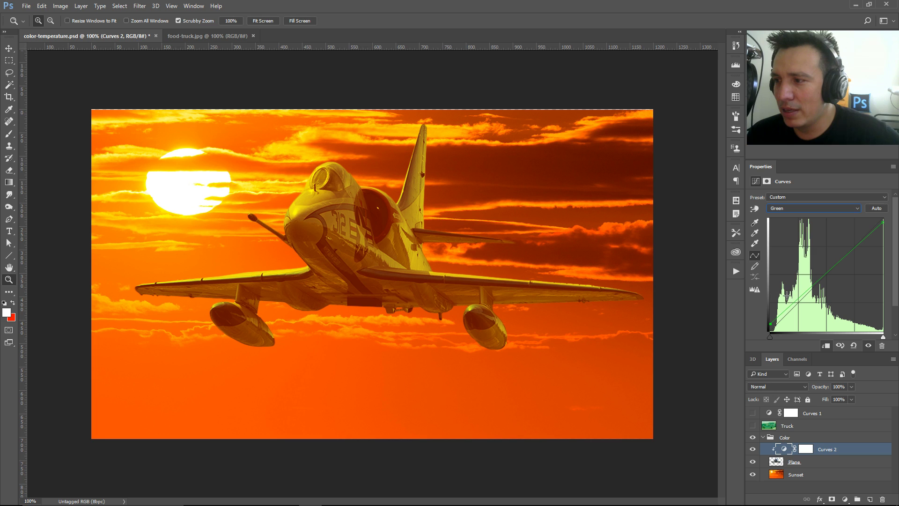
drag(769, 330, 770, 322)
Step: Try lowering the Curves 2 adjustment layer's opacity to 39%, and restore it to 100%
drag(823, 389, 794, 392)
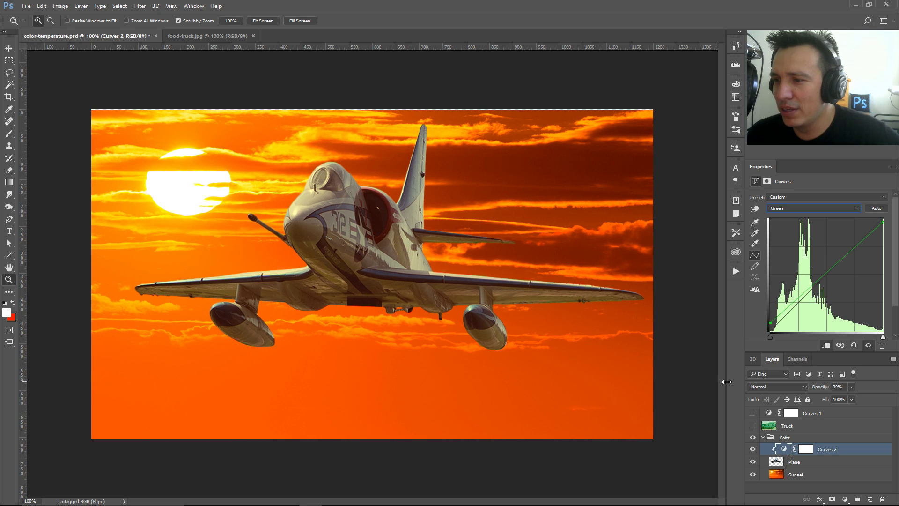
click(837, 387)
text(100)
key(Return)
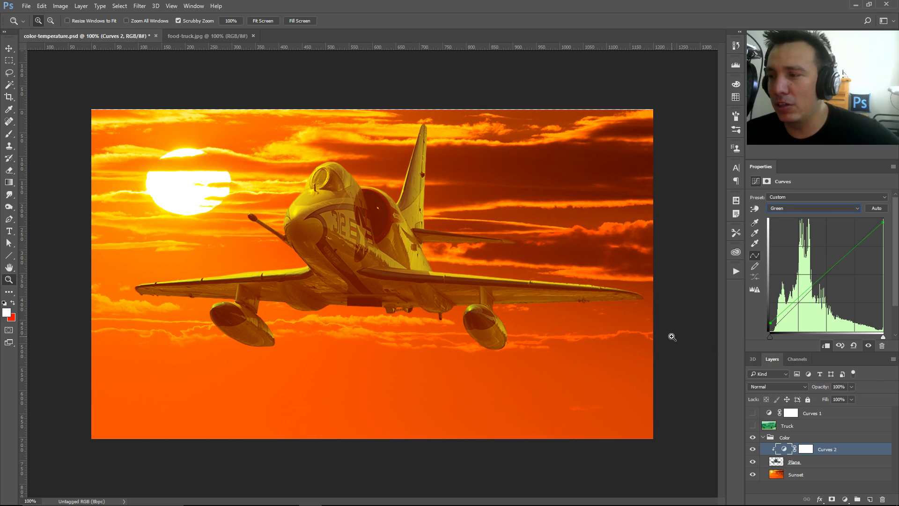
Step: Bring up the live chat window to read the viewers' new questions, and minimise it
click(796, 208)
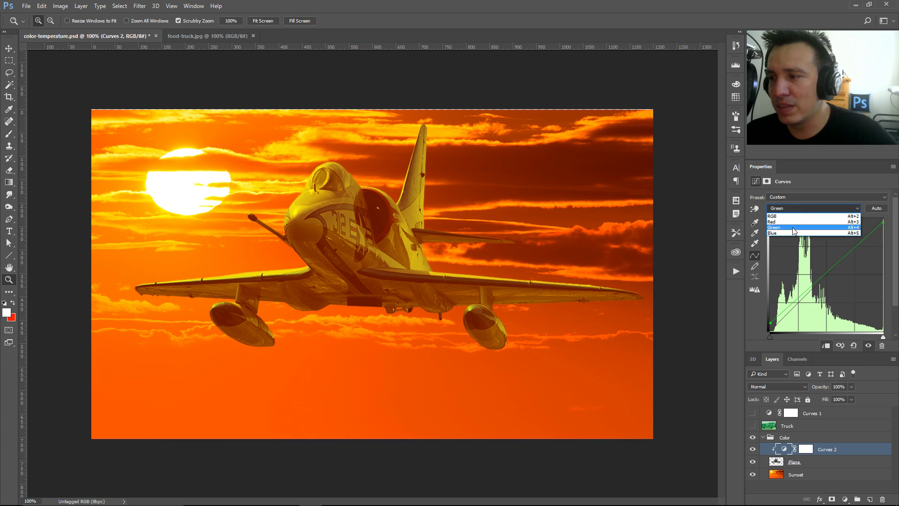
click(260, 471)
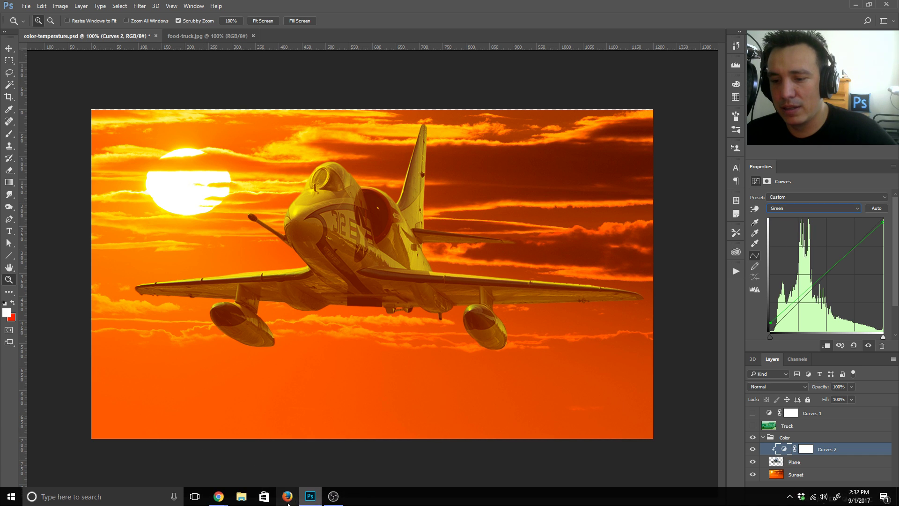
mouse_move(218, 496)
click(288, 464)
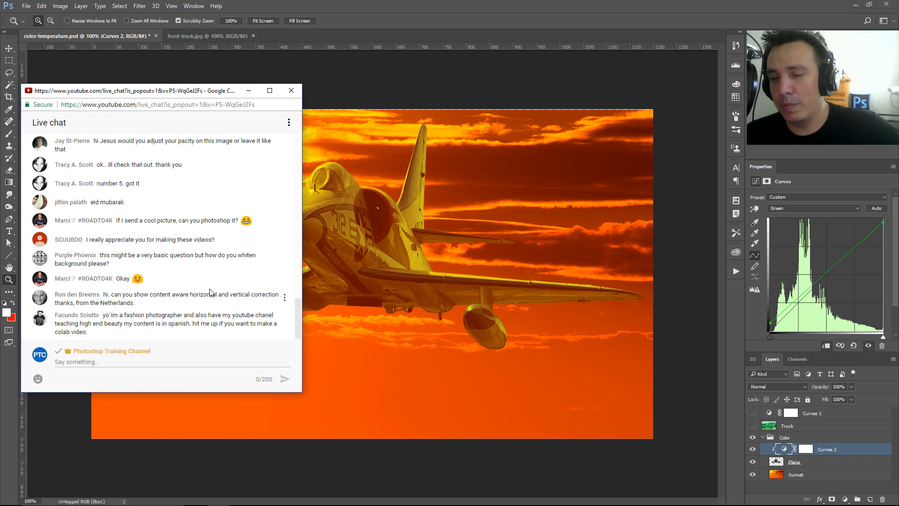
click(249, 90)
Step: Toggle the visibility of the Plane layer and the Curves 2 adjustment off and on to compare the image with and without them
click(752, 461)
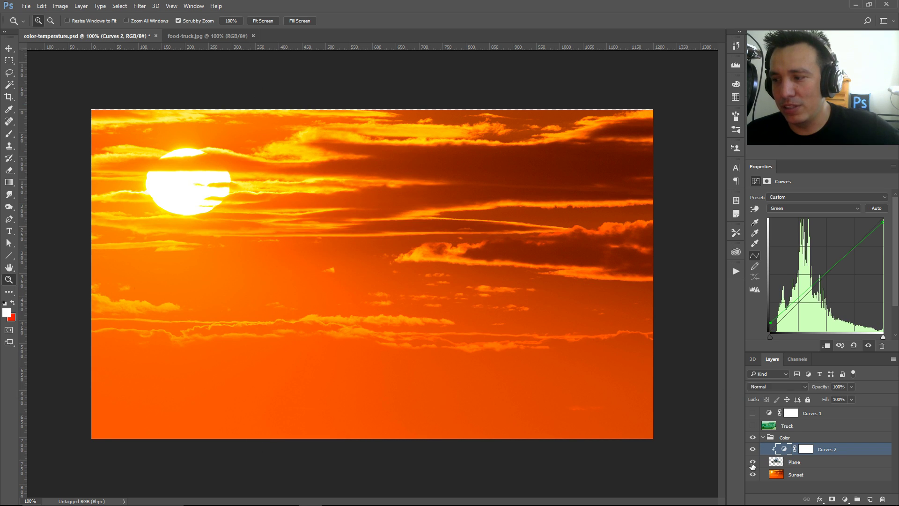
click(753, 462)
click(752, 449)
click(753, 449)
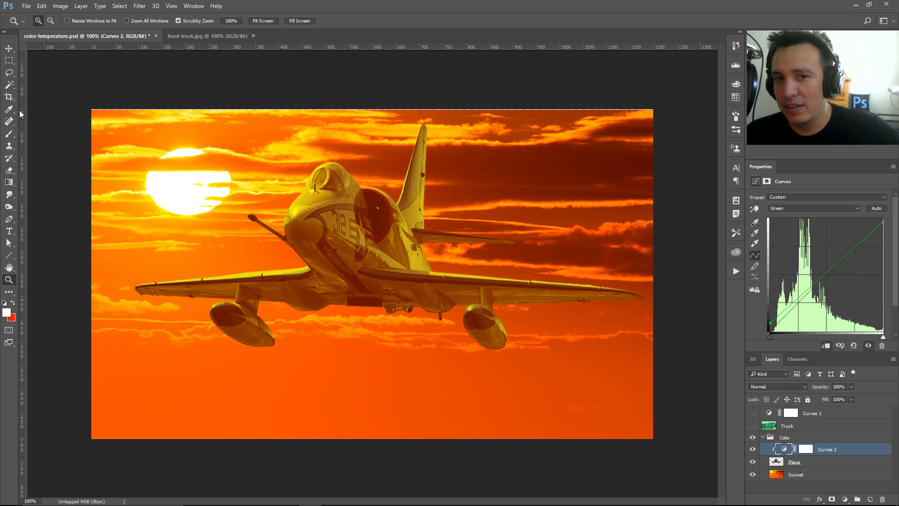
Step: Select the plane's body and wings with the Quick Selection tool, and make the Plane layer active
click(12, 88)
click(47, 83)
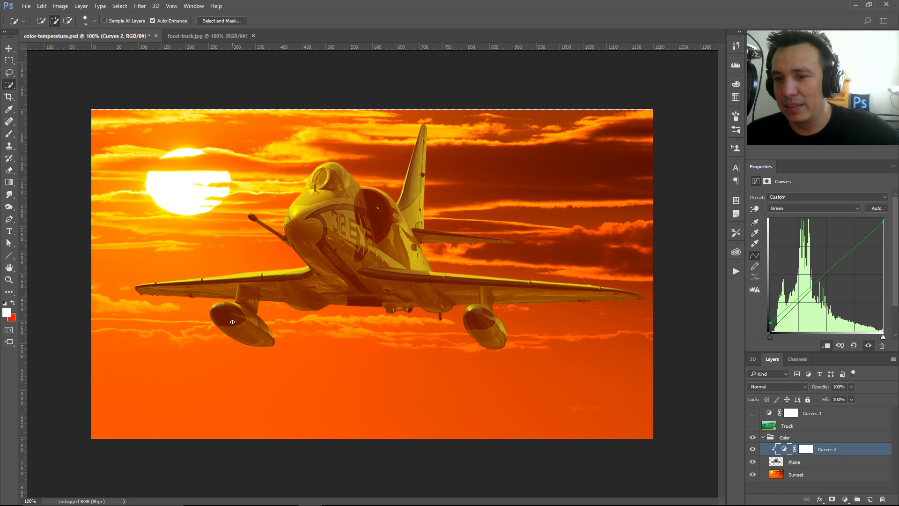
mouse_move(232, 322)
mouse_down()
mouse_move(344, 280)
mouse_move(336, 202)
mouse_move(410, 258)
mouse_move(469, 287)
mouse_move(507, 292)
mouse_up()
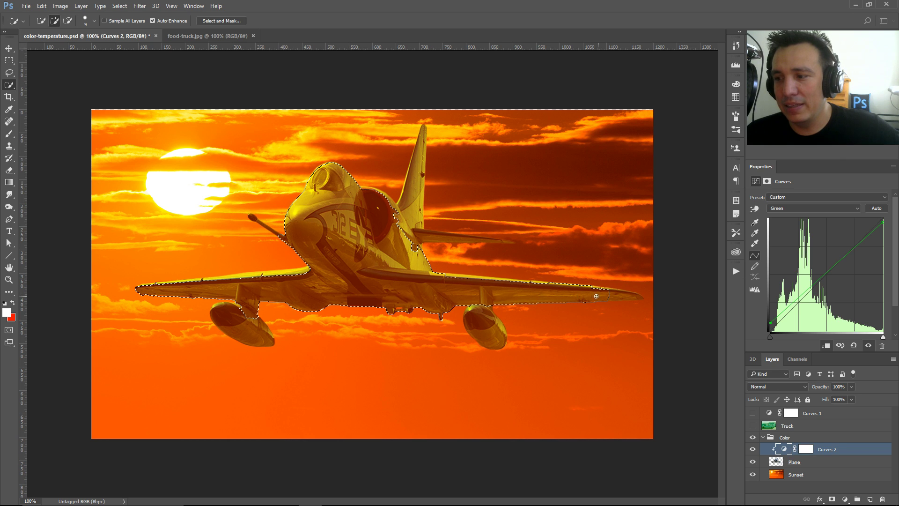
click(794, 463)
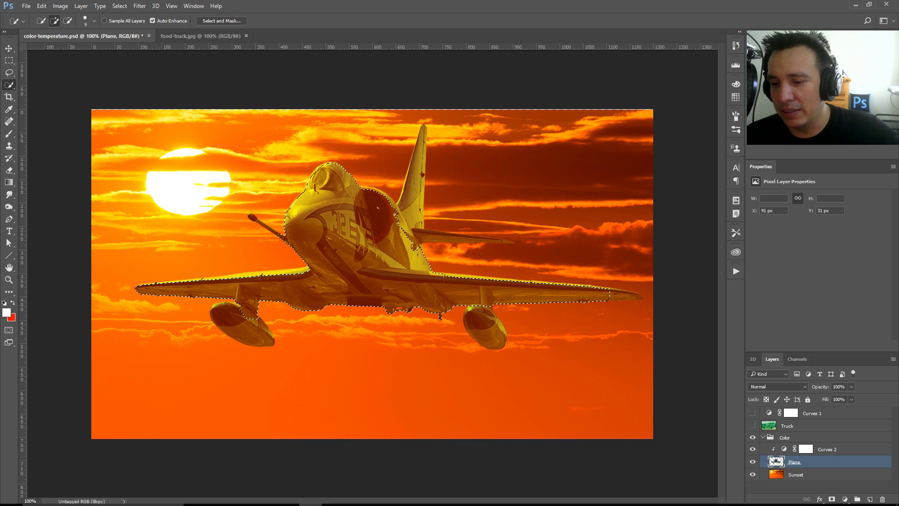
Step: Bring the live chat window in front of Photoshop to read the latest viewer messages
mouse_move(287, 502)
mouse_move(223, 501)
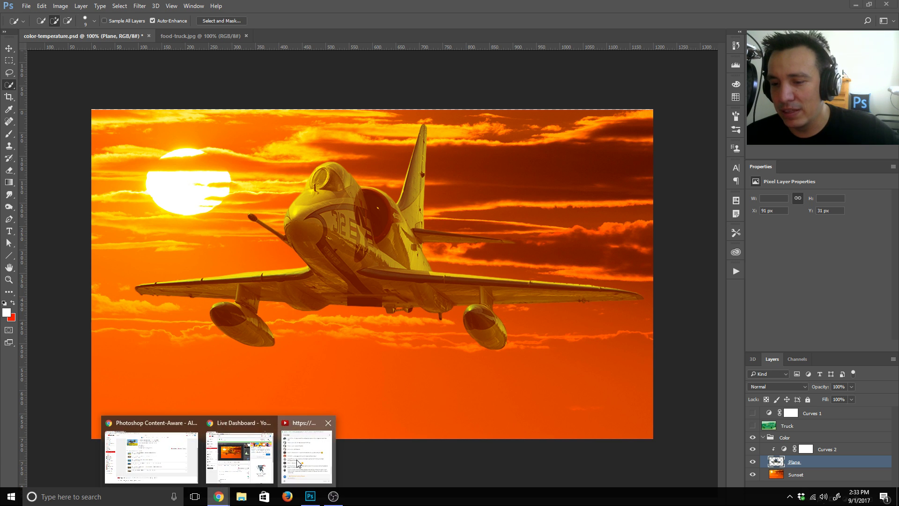
click(309, 450)
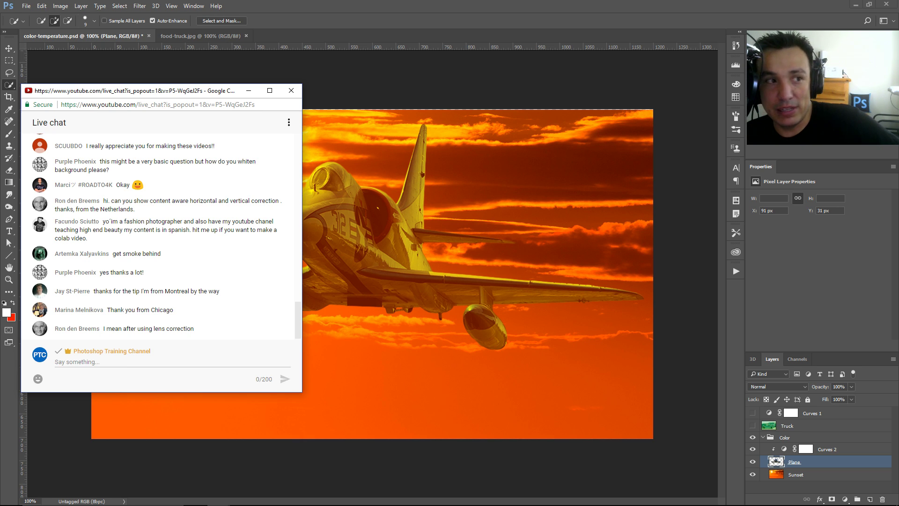
Step: Switch to the Chrome window showing the Content-Aware playlist and open photoshoptrainingchannel.com
click(216, 495)
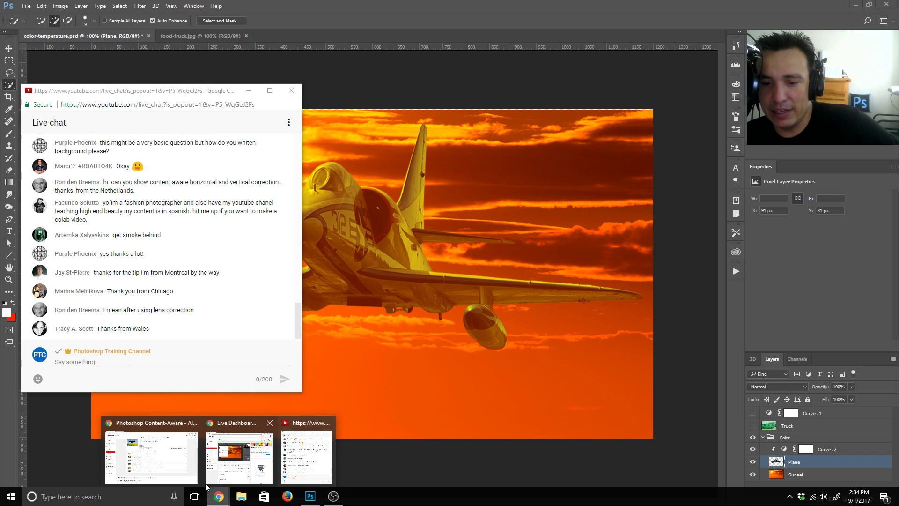
click(178, 459)
click(160, 22)
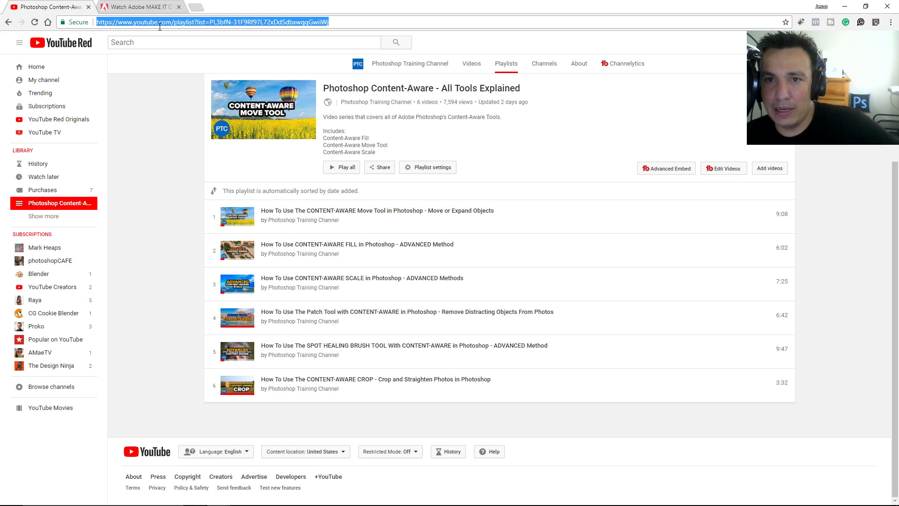
text(ph)
key(Return)
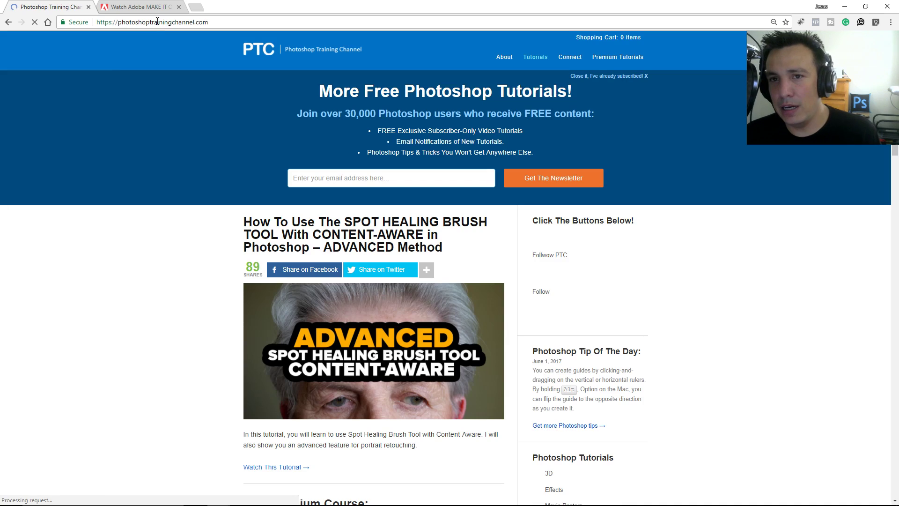
Step: Open the site through its short address ptcvids.com and point out the newsletter's email field
click(159, 22)
text(pt)
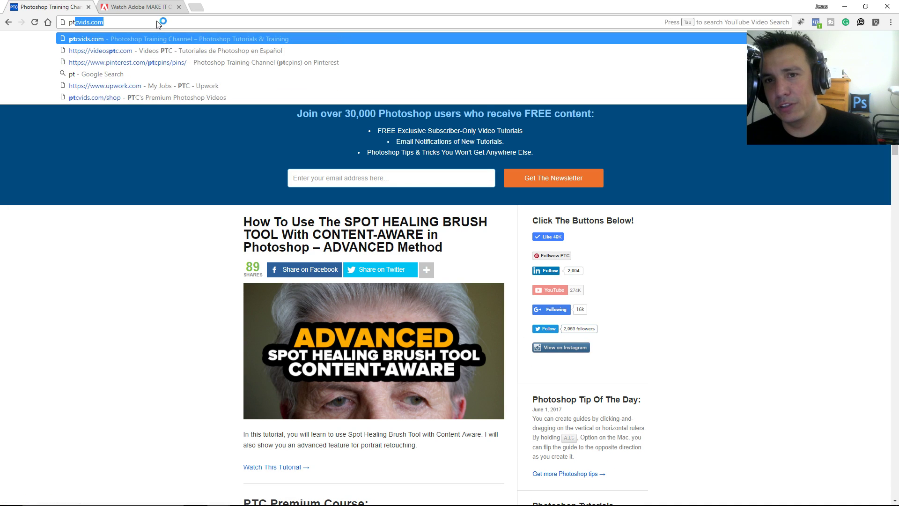
key(BackSpace)
text(c)
key(Return)
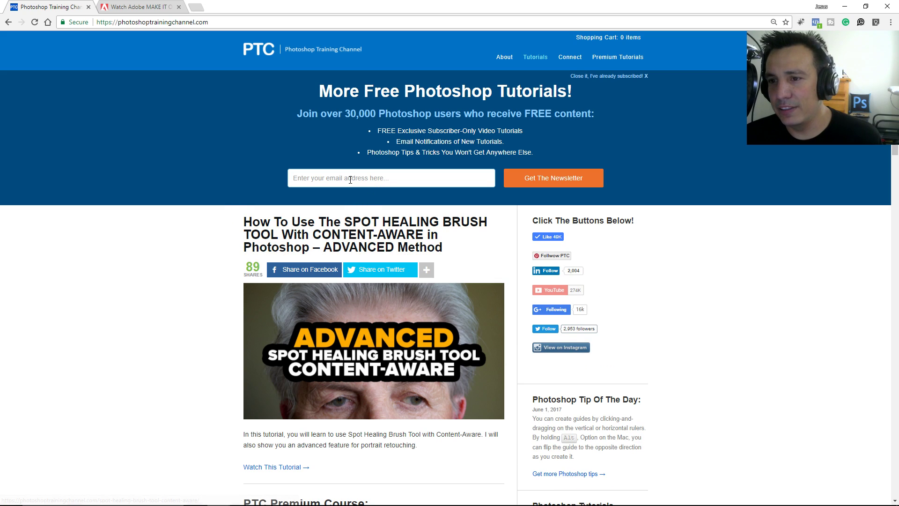
click(352, 180)
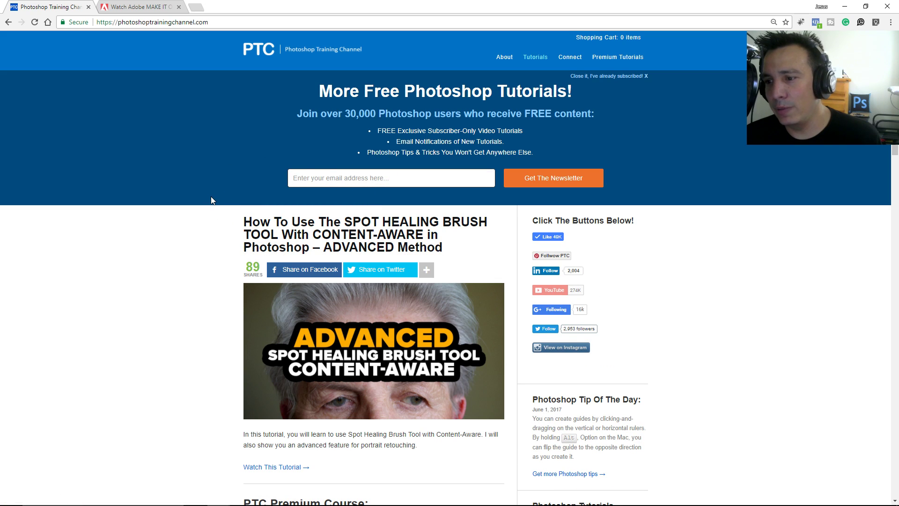
Step: Open videosptc.com to look through its Spanish Photoshop tutorials, and return to the live chat over Photoshop
click(171, 22)
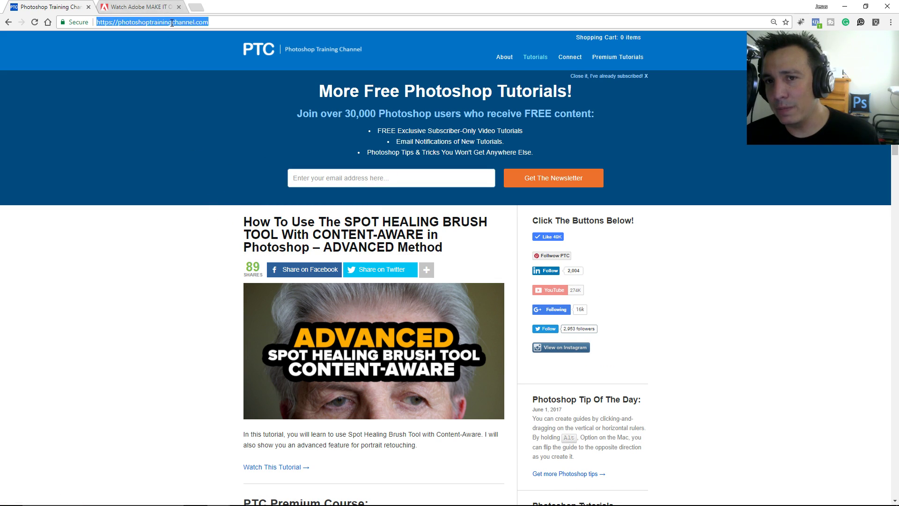
text(videosptc)
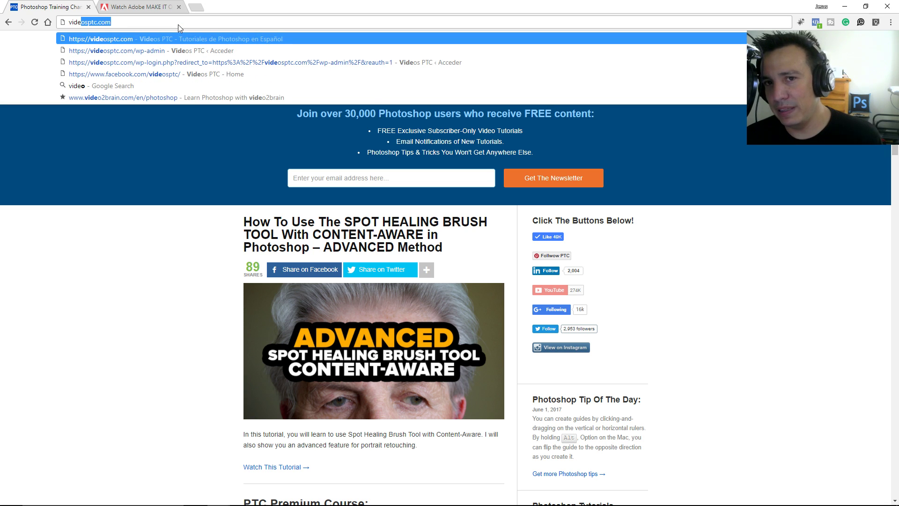
key(Return)
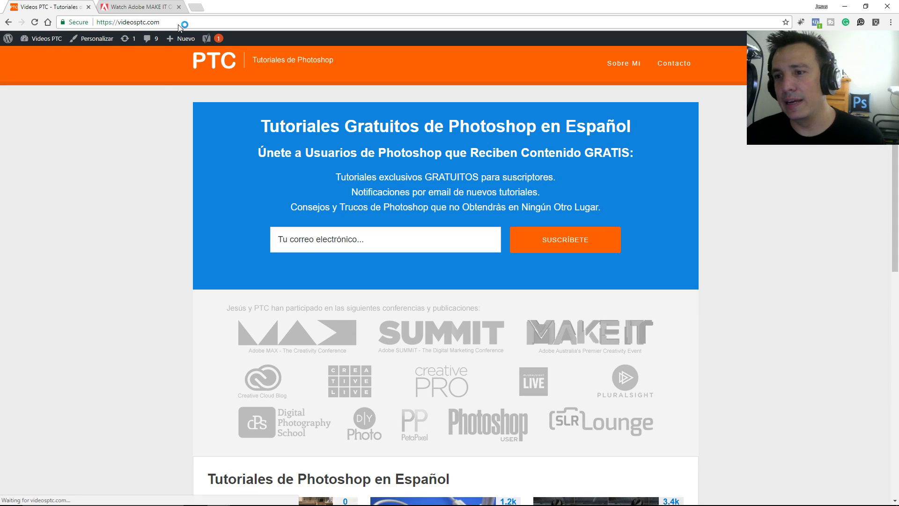
scroll(111, 196, down, 7)
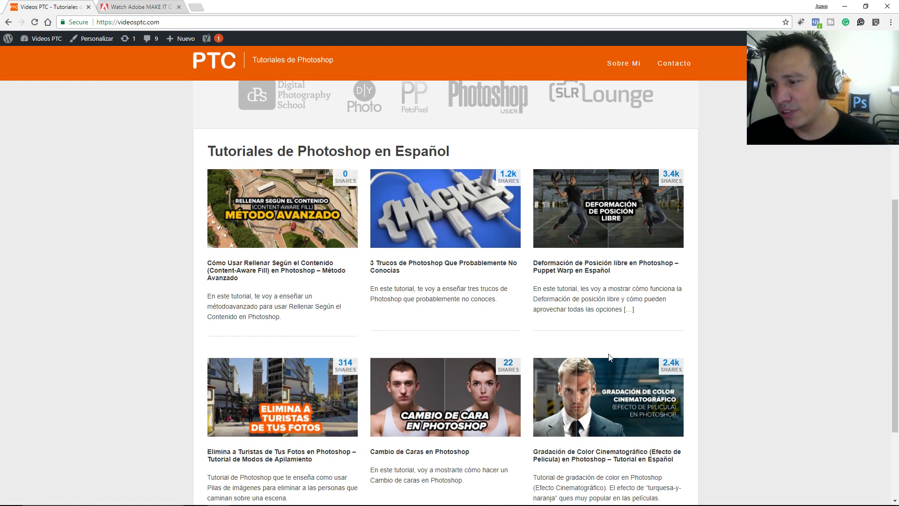
scroll(141, 245, down, 1)
click(8, 22)
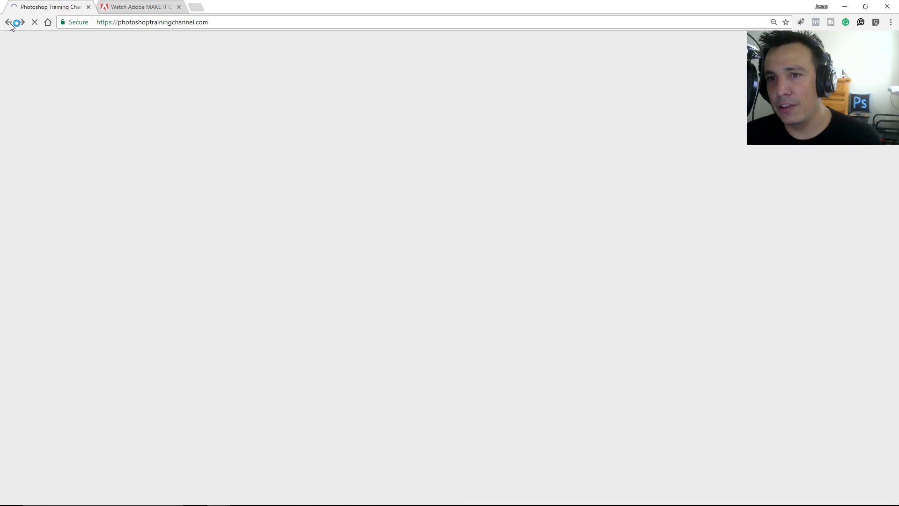
click(844, 6)
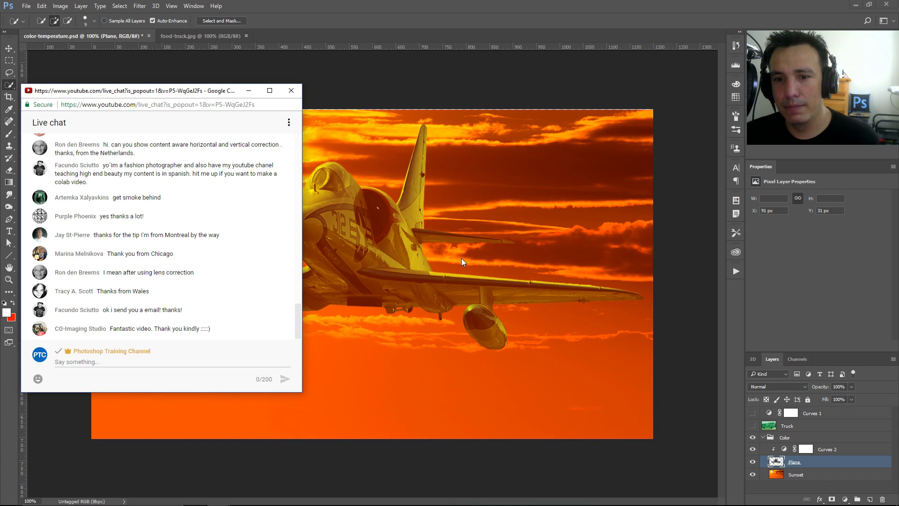